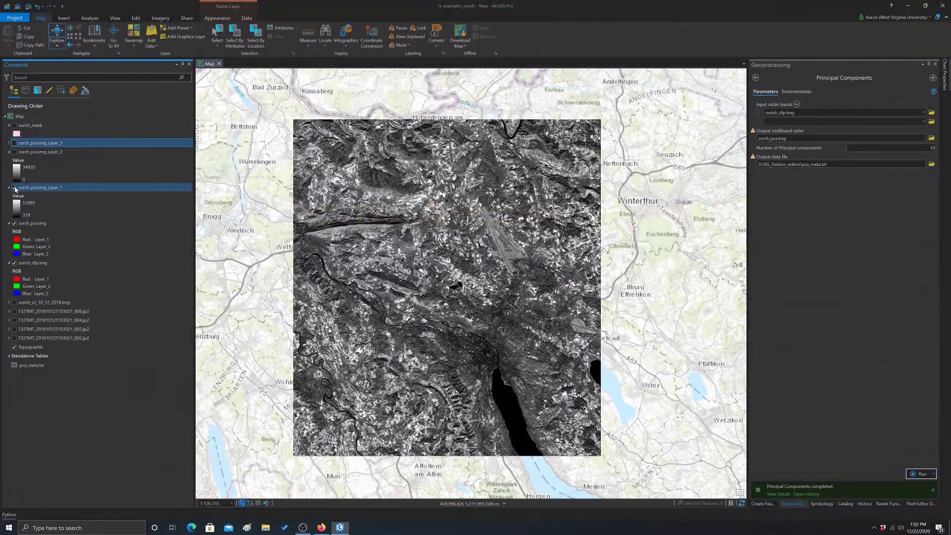
Hide zurch_pca.img and zurich_clip.img and show the full zurich_s2_10_12_2018.img image.
click(14, 222)
click(13, 223)
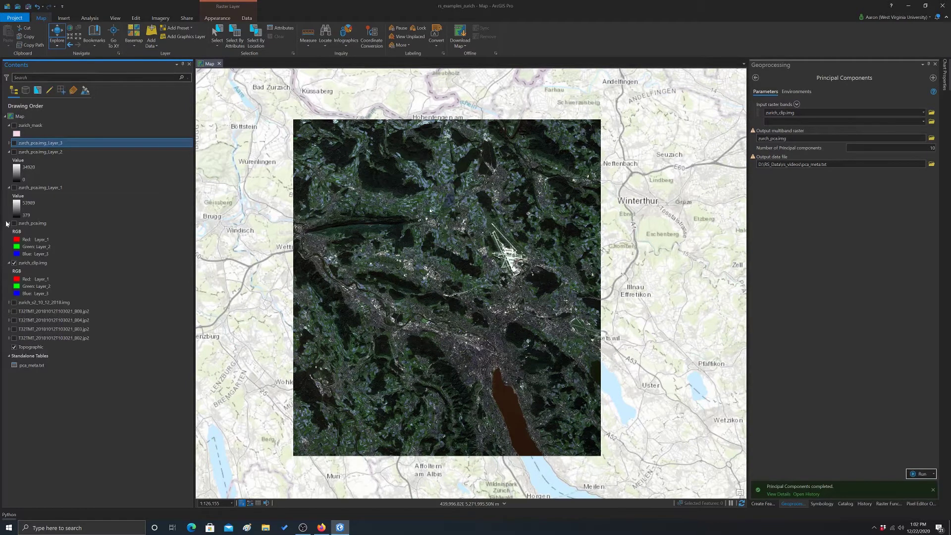
click(14, 263)
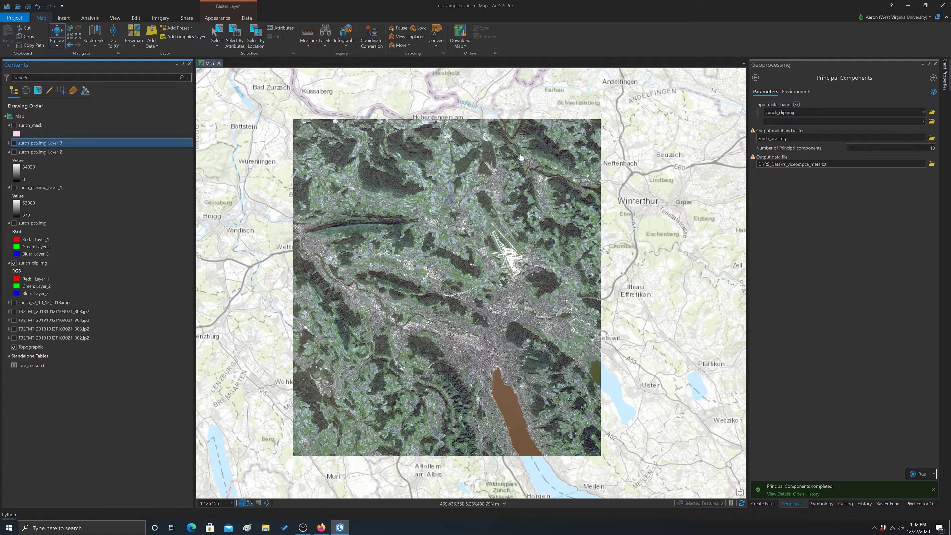
click(13, 263)
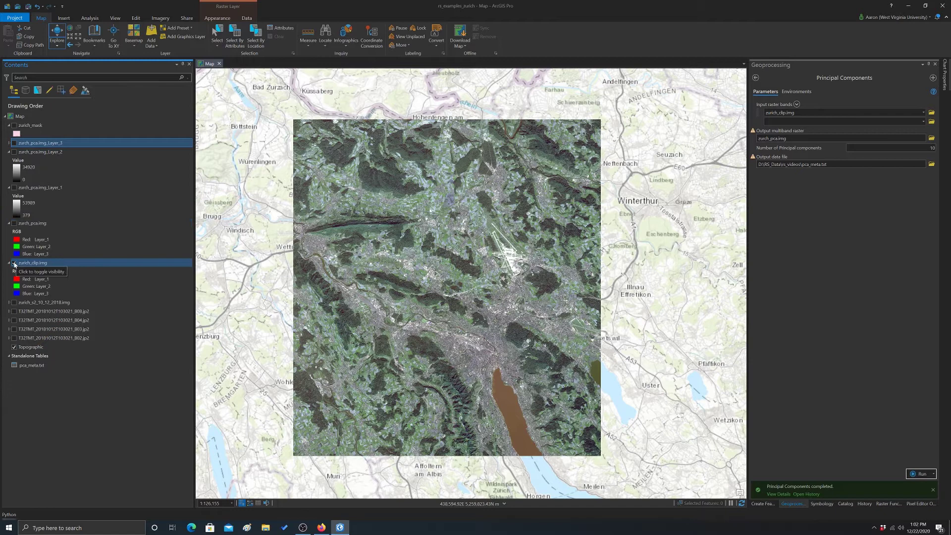
click(14, 302)
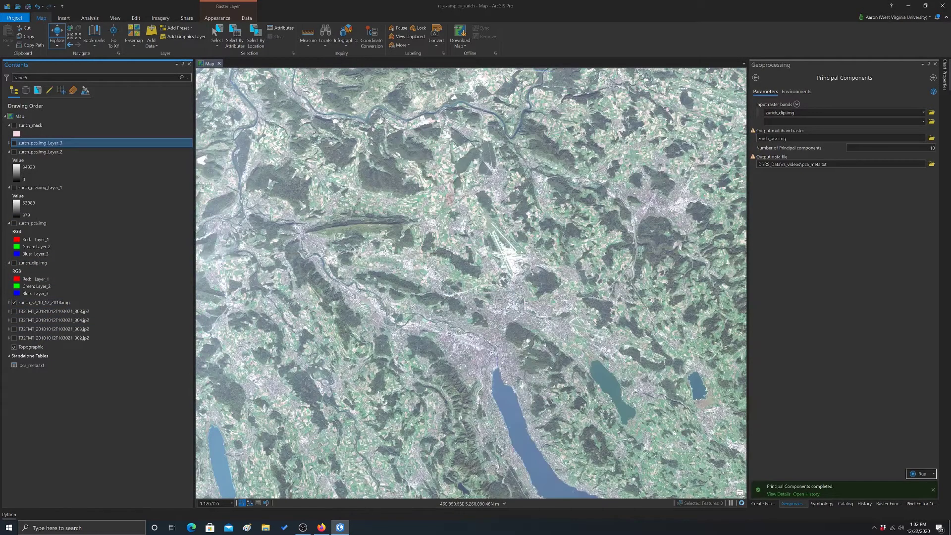
click(216, 19)
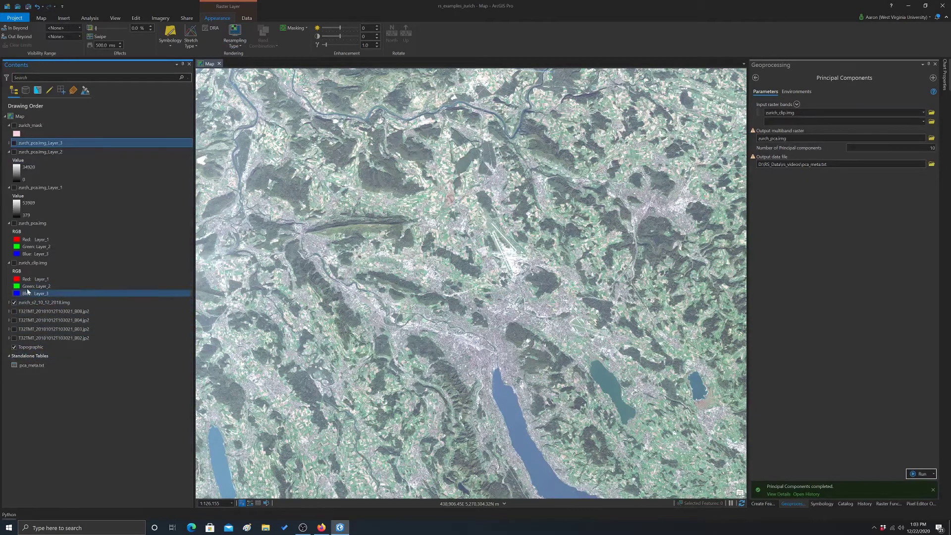
Apply a false-colour band combination to zurich_s2_10_12_2018.img and zoom out over the Zurich region.
click(44, 302)
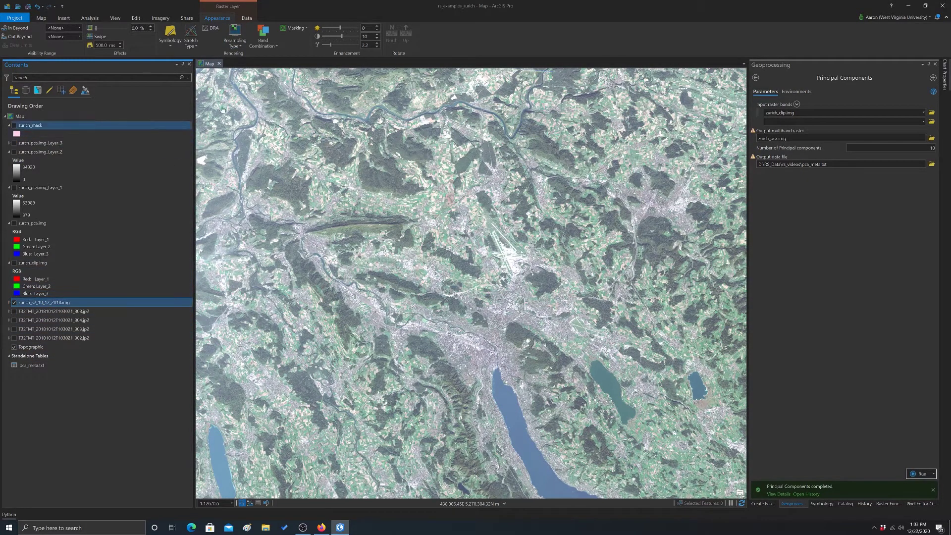
click(263, 35)
click(270, 157)
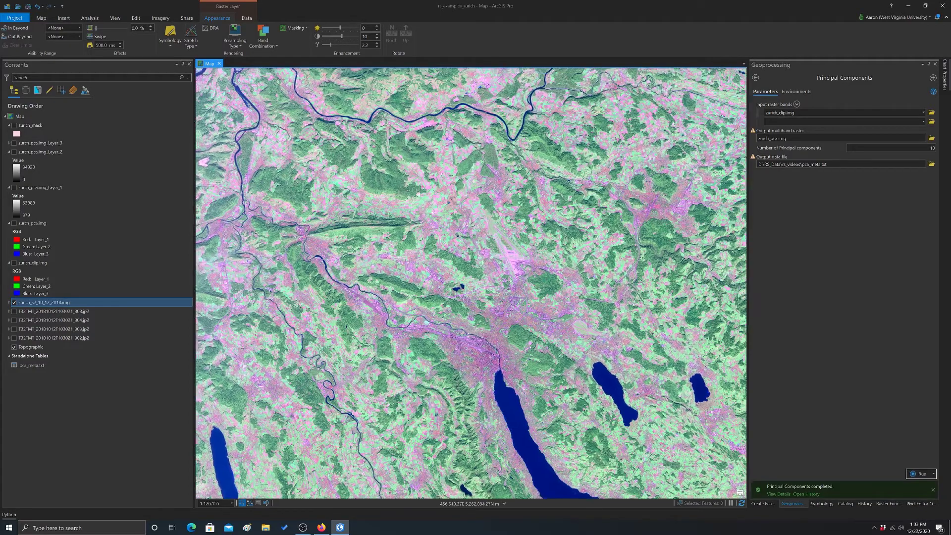
drag(419, 194, 408, 239)
scroll(408, 239, down, 2)
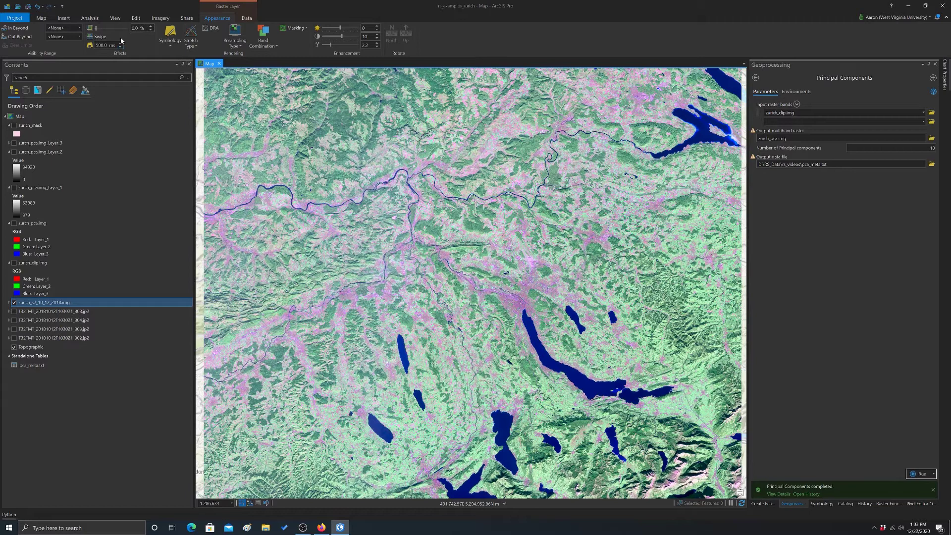
Search Raster Functions for 'convolu' and open the Convolution function's properties.
click(90, 19)
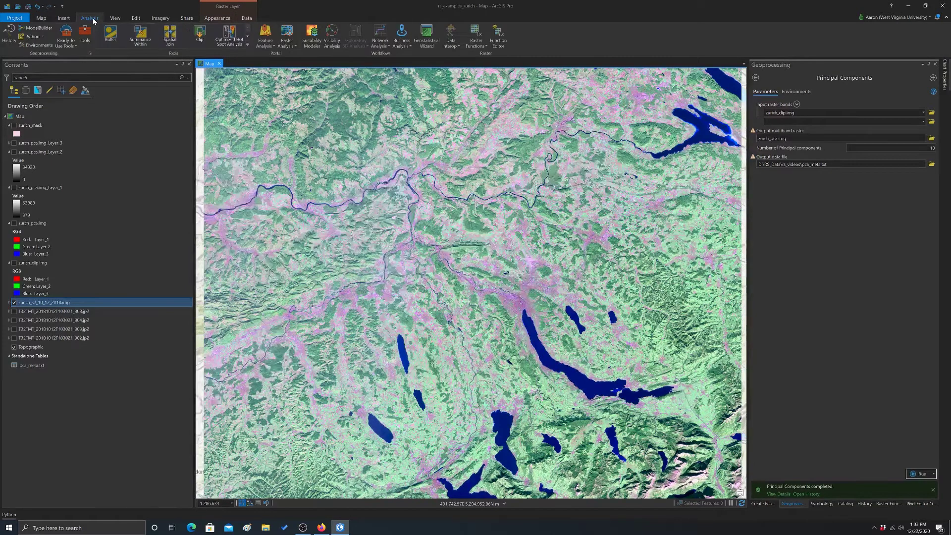
click(476, 34)
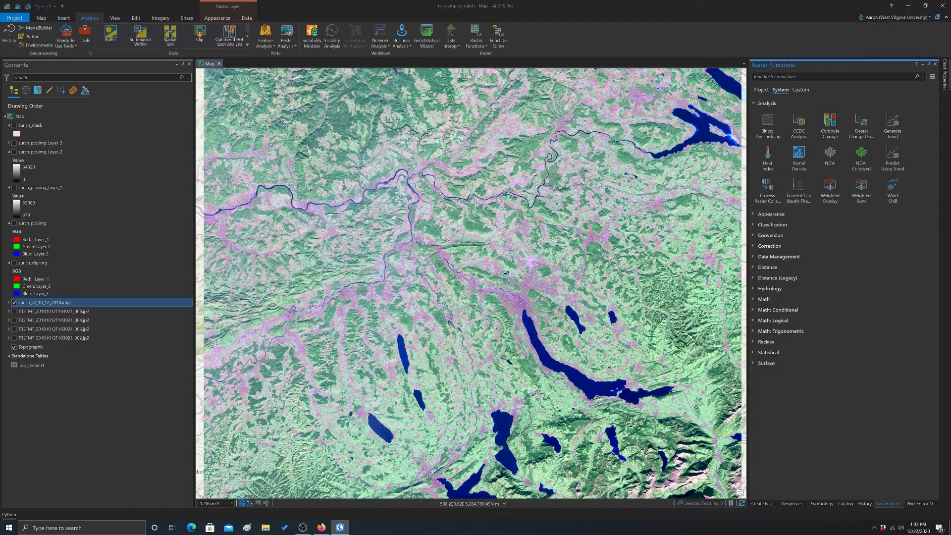
click(795, 77)
text(convolution)
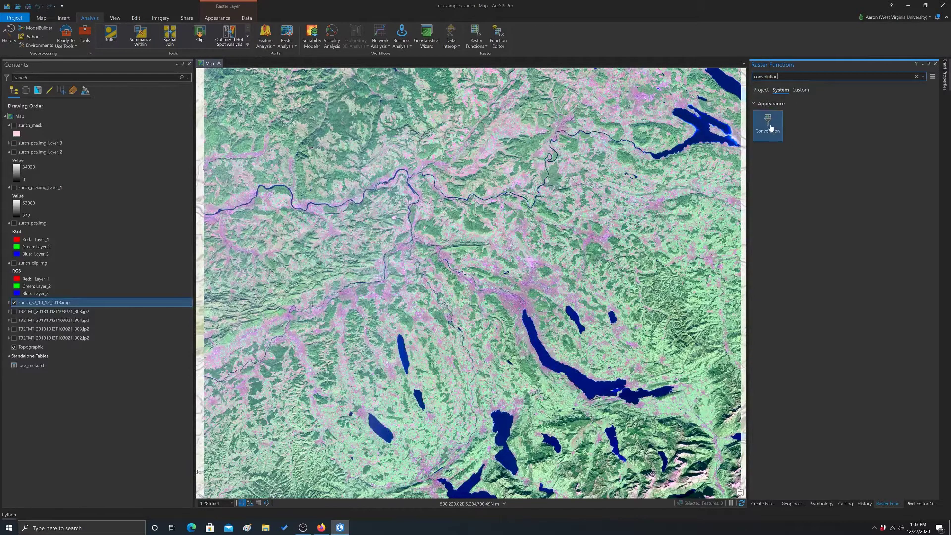
click(771, 128)
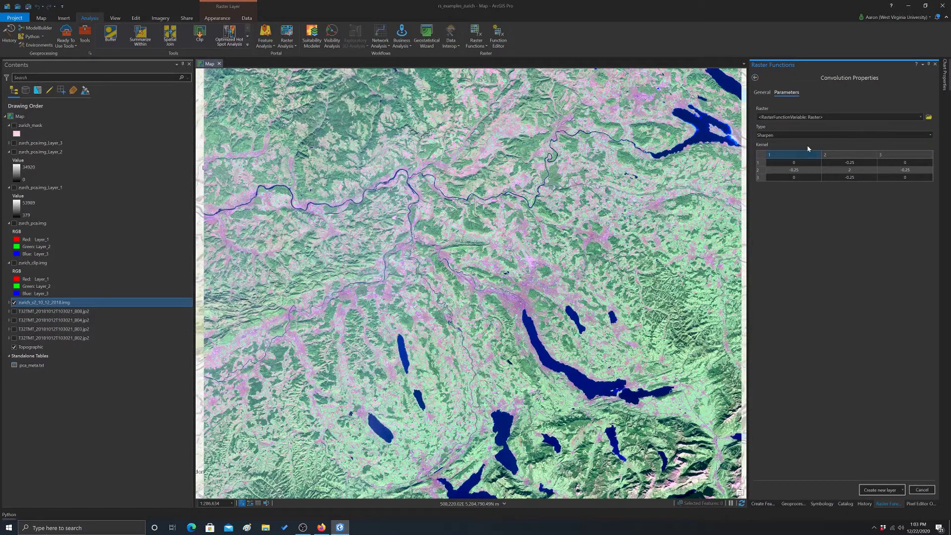
Set the Convolution input raster to zurich_s2_10_12_2018.img and browse the kernel type list.
click(876, 117)
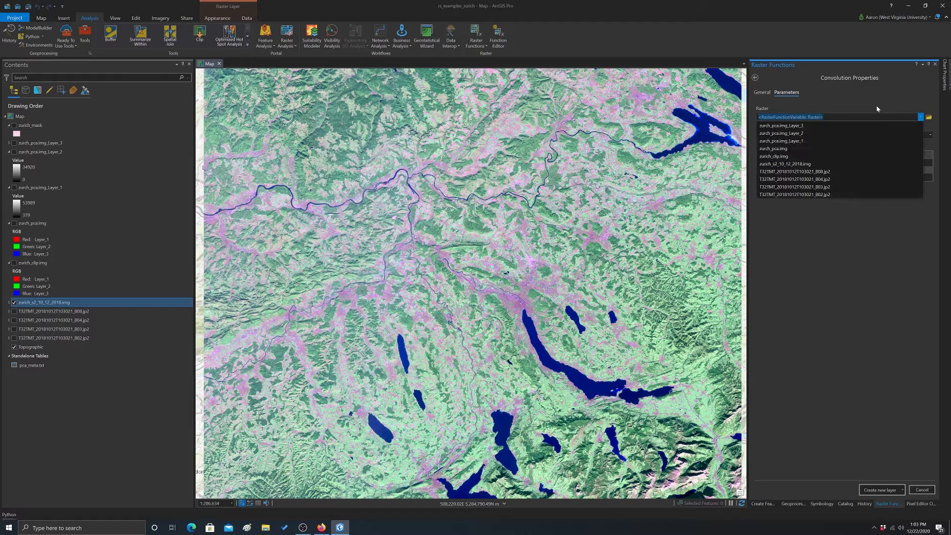
click(785, 164)
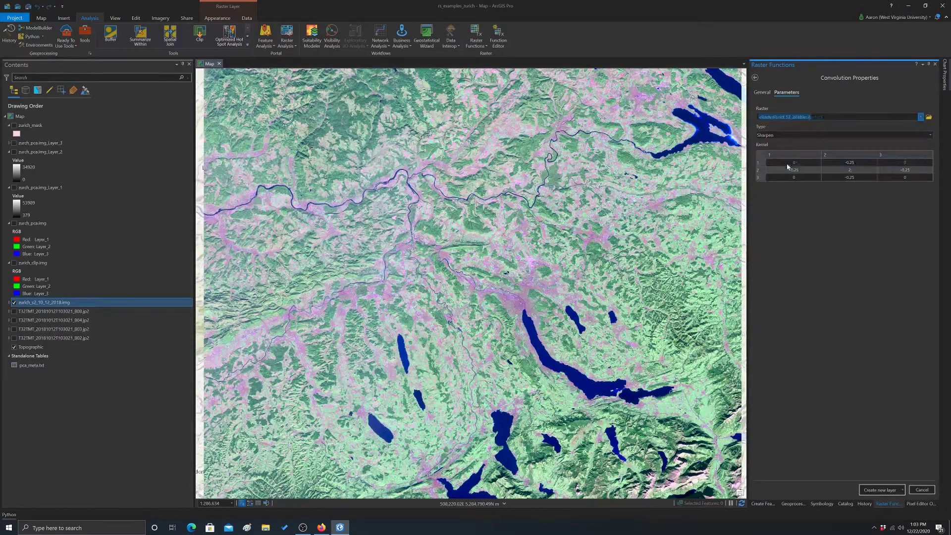
click(930, 135)
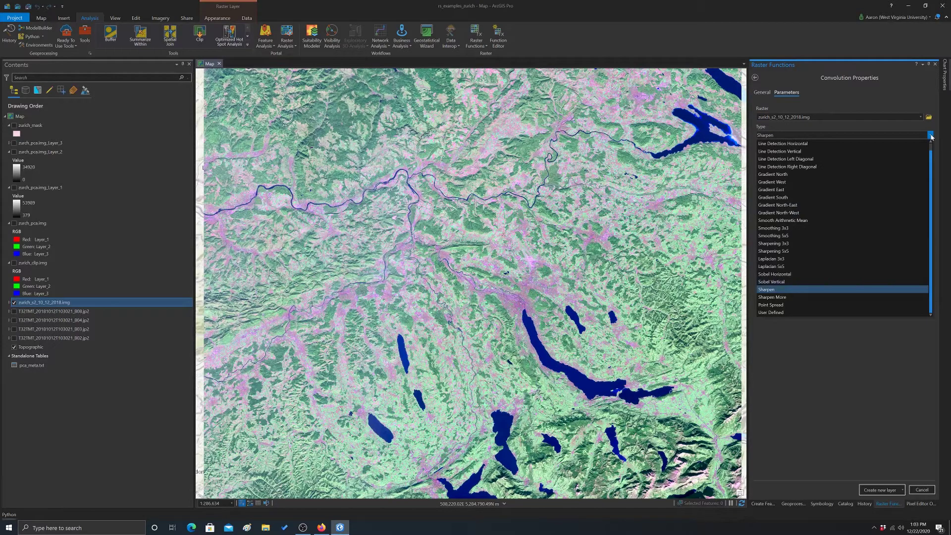
scroll(793, 205, up, 1)
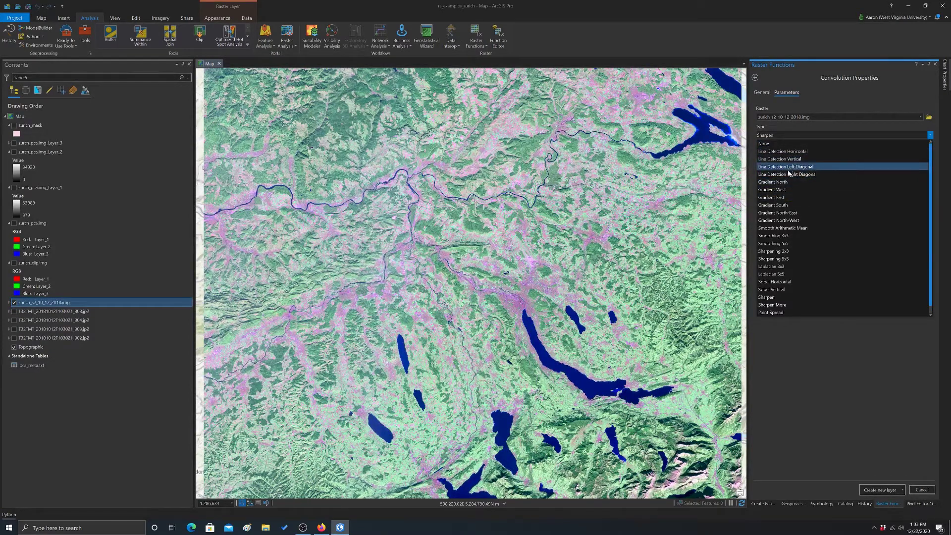
scroll(789, 173, down, 1)
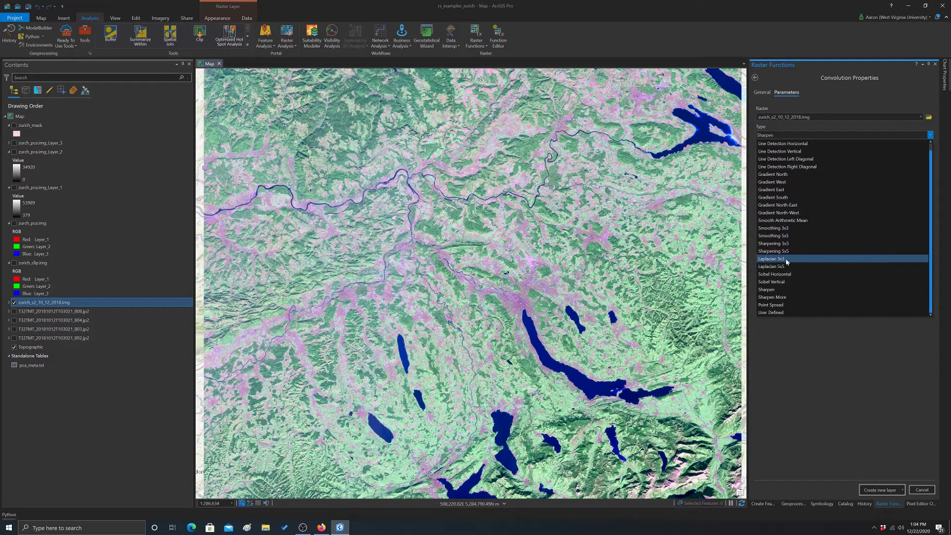
Switch the convolution Type to User Defined, keeping the kernel at 3 columns.
click(777, 313)
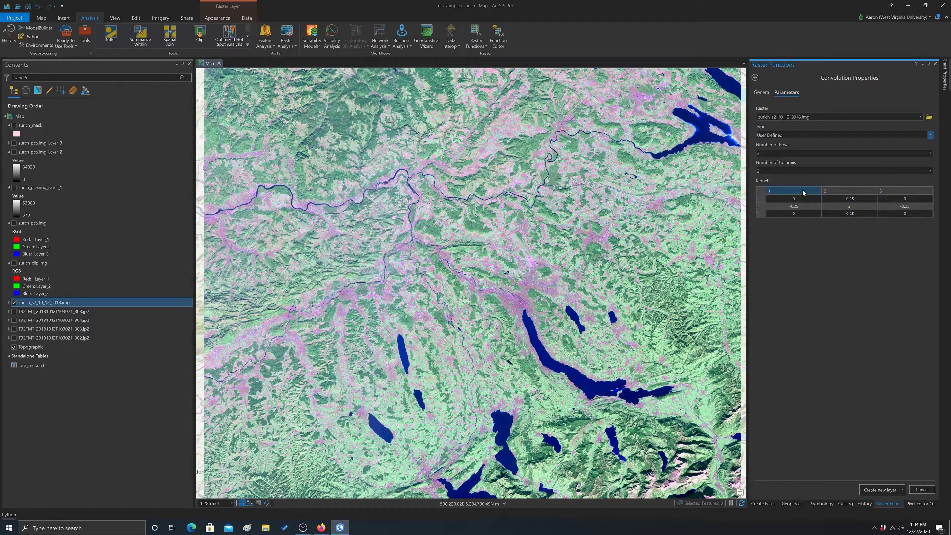
click(931, 171)
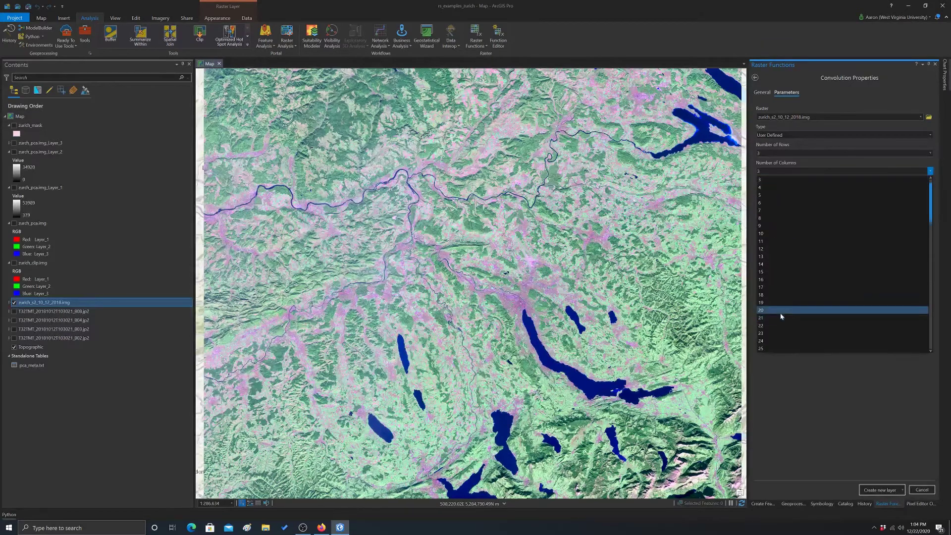
click(893, 370)
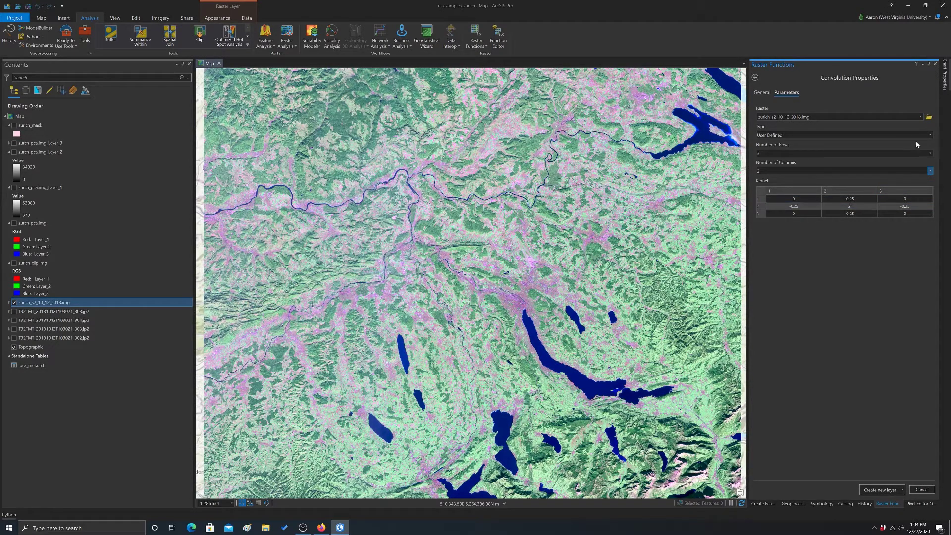
click(930, 135)
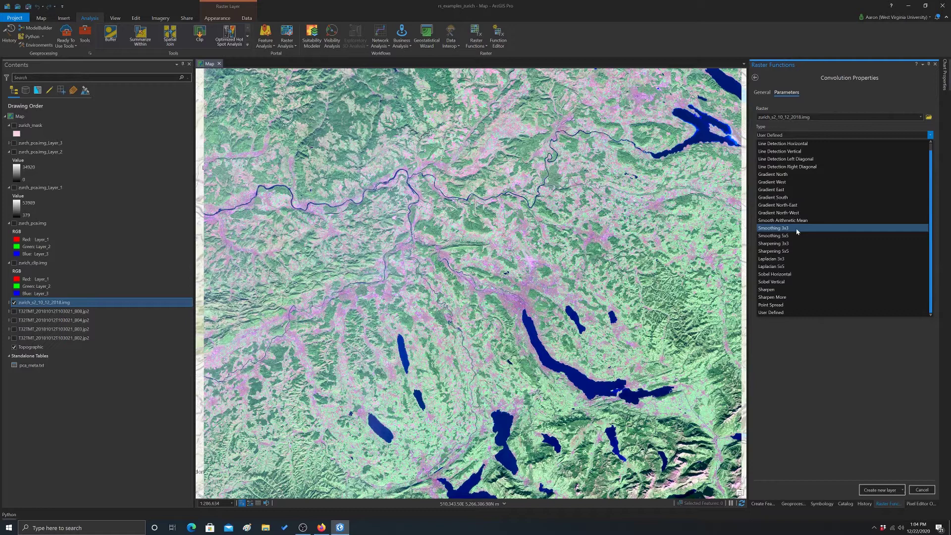
Choose the Smoothing 5x5 kernel for zurich_s2_10_12_2018.img and create the new convolution layer.
click(763, 236)
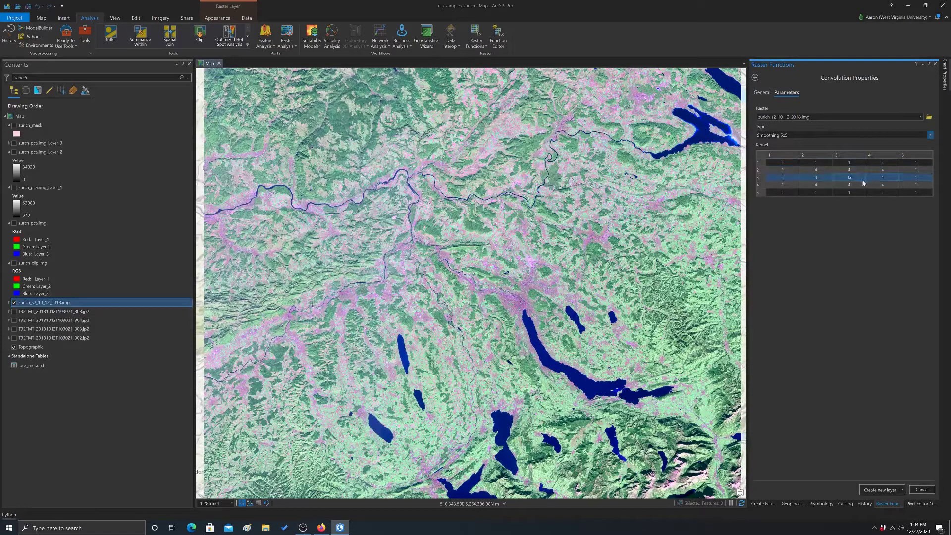
click(848, 179)
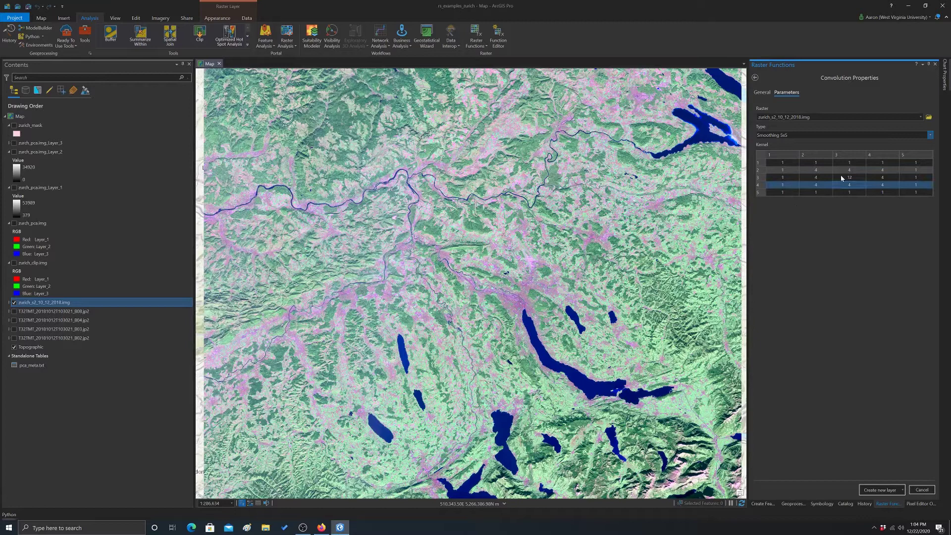
click(861, 164)
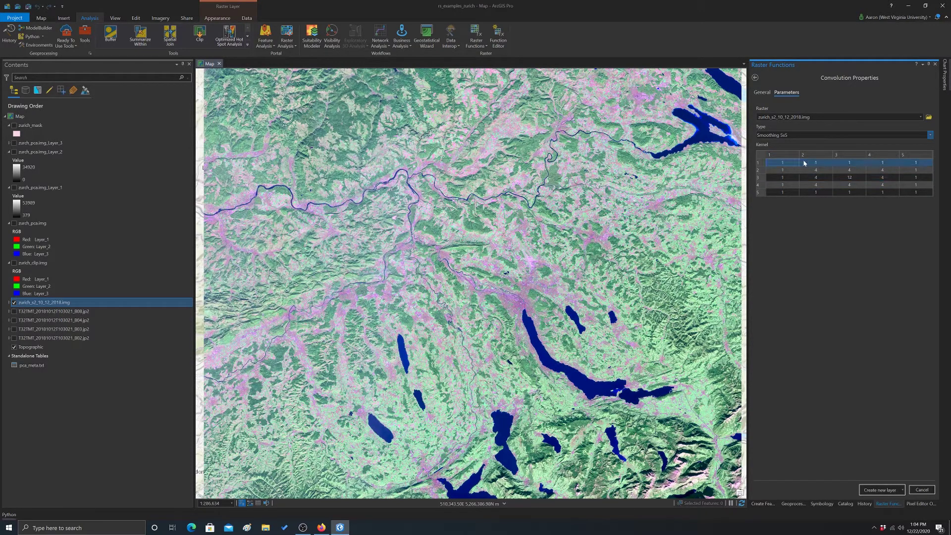
click(928, 193)
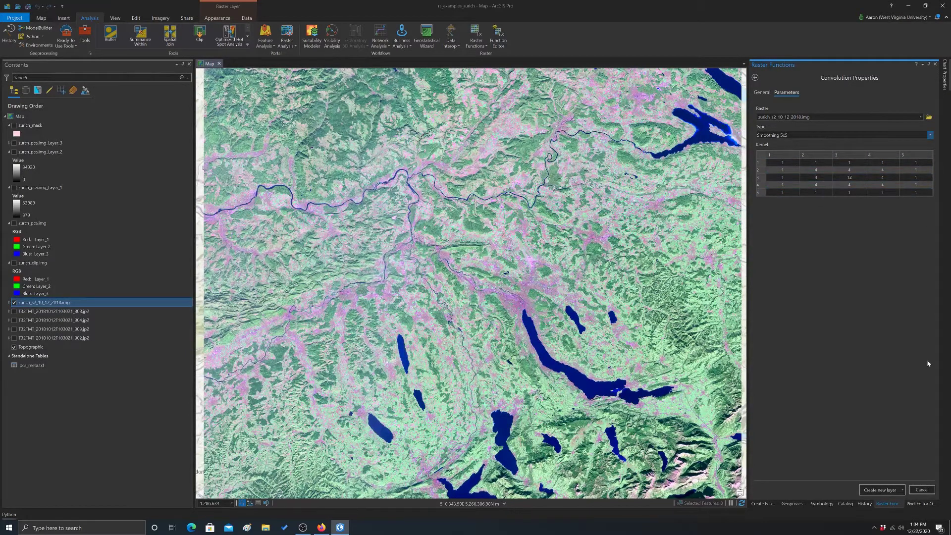
click(867, 491)
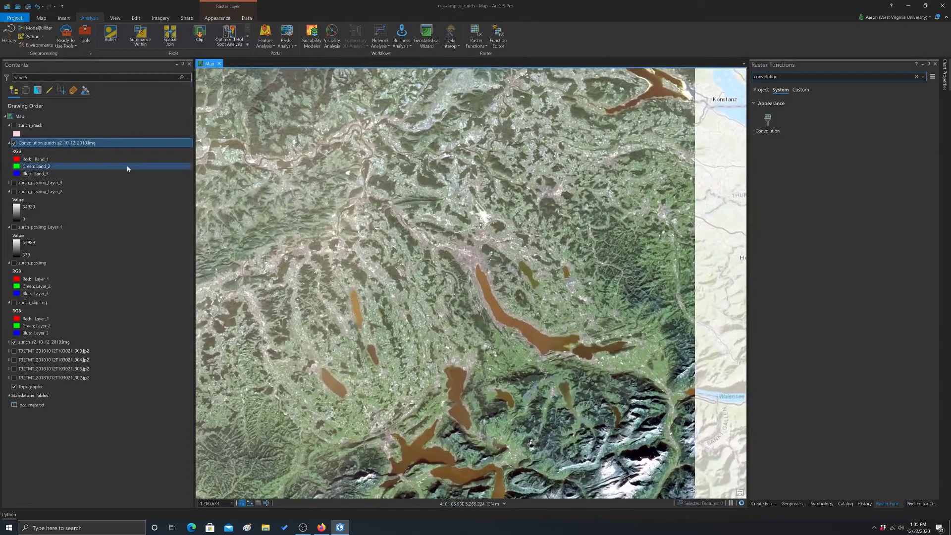
Display the smoothed layer with the S2 FC2 combination (bands 10, 7, 2) and reframe the map.
click(217, 18)
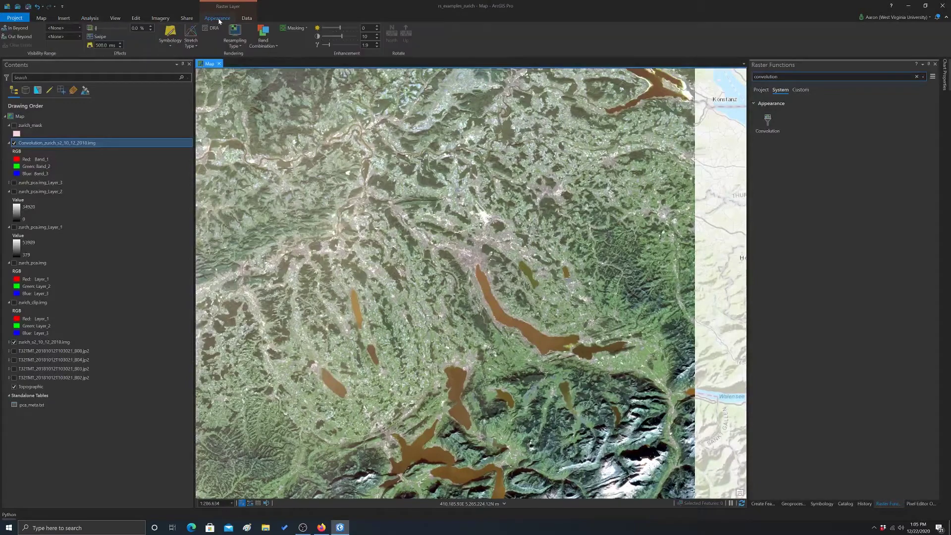
click(270, 46)
click(277, 137)
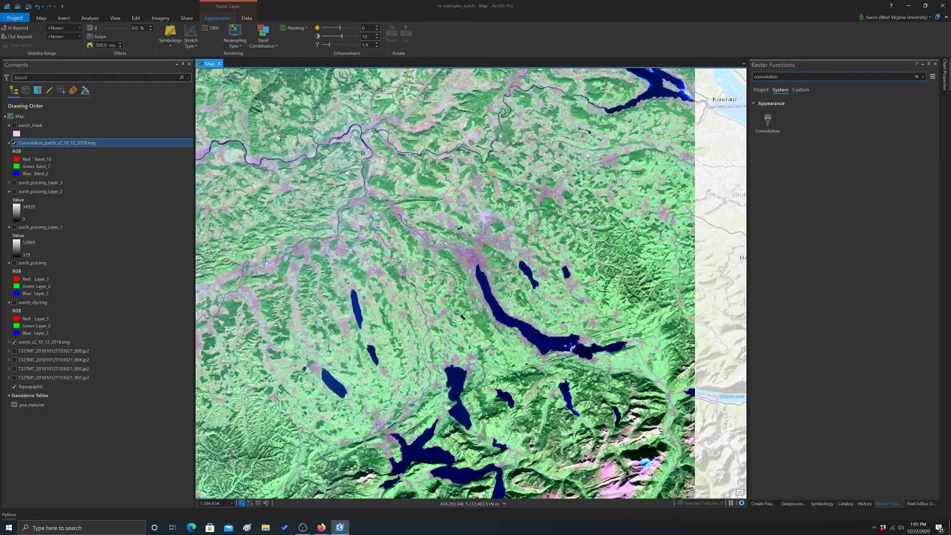
drag(430, 247, 504, 258)
scroll(504, 258, up, 5)
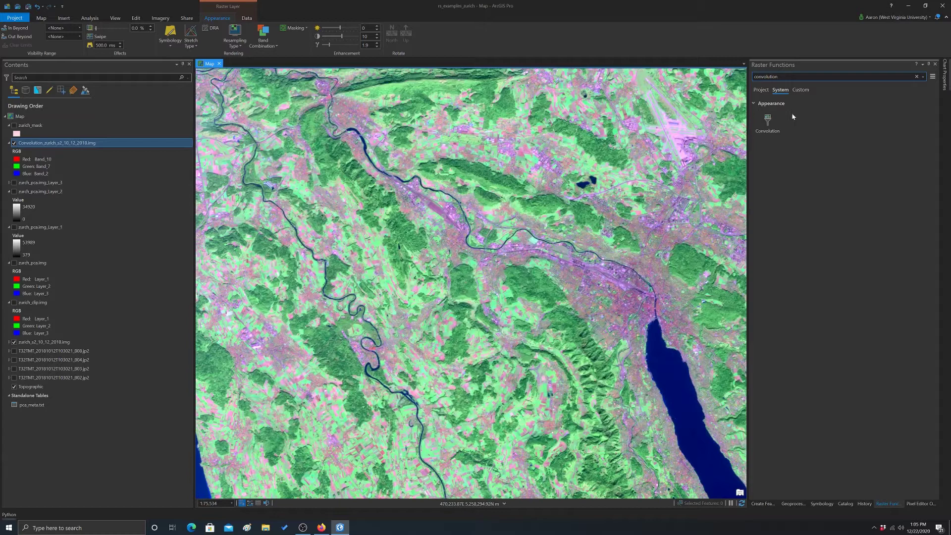
Configure a Sharpen convolution with zurich_s2_10_12_2018.img as the input raster.
click(767, 121)
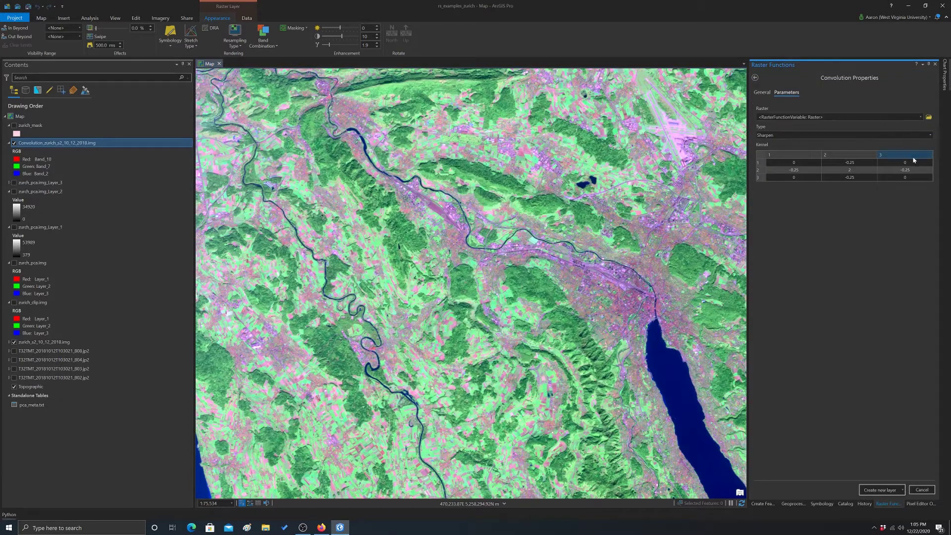
click(930, 135)
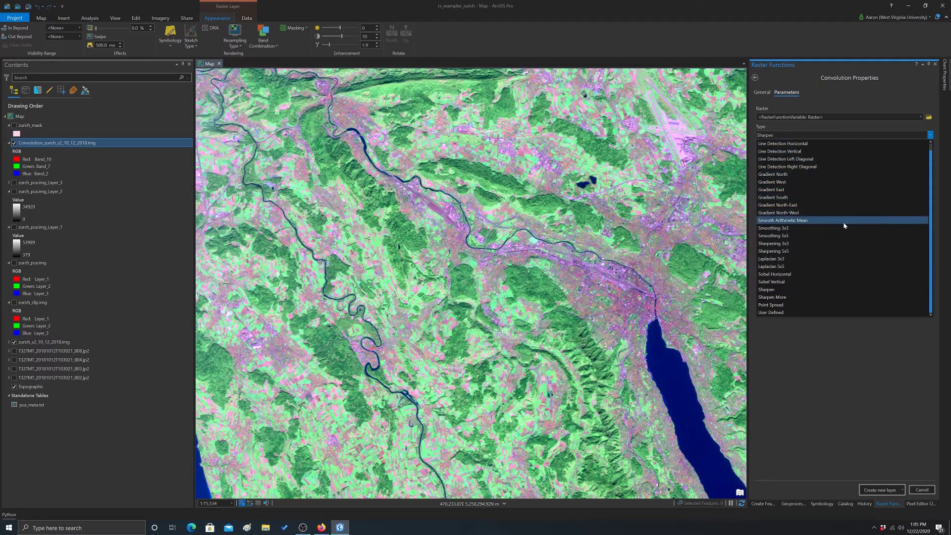
click(770, 291)
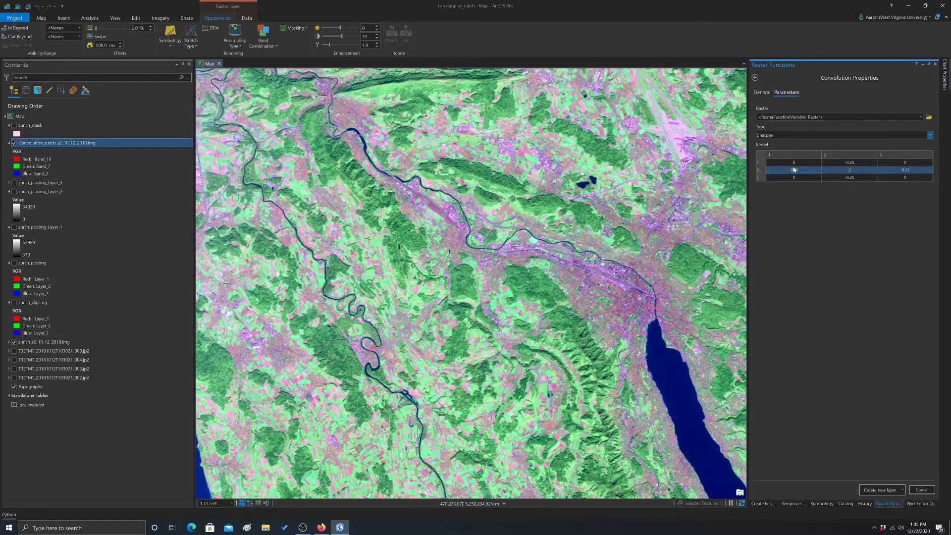
click(919, 114)
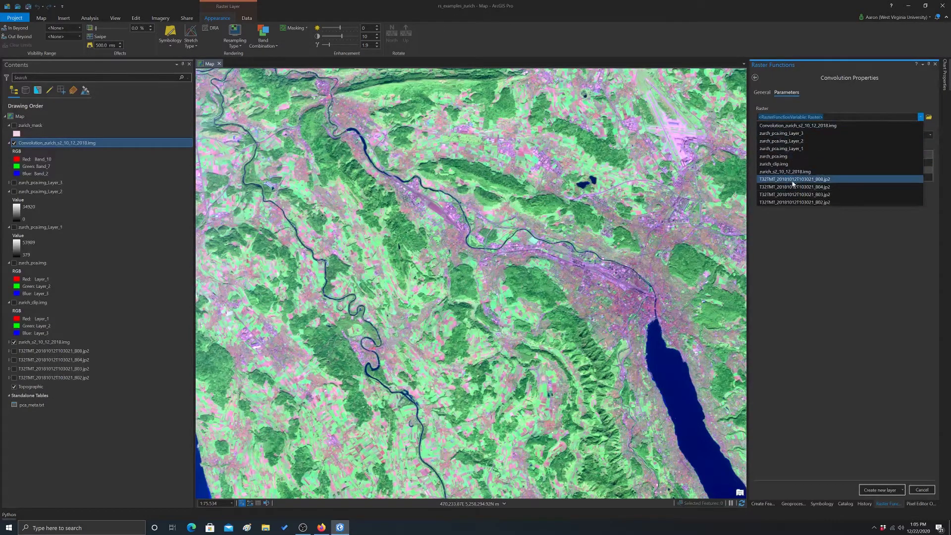
click(783, 172)
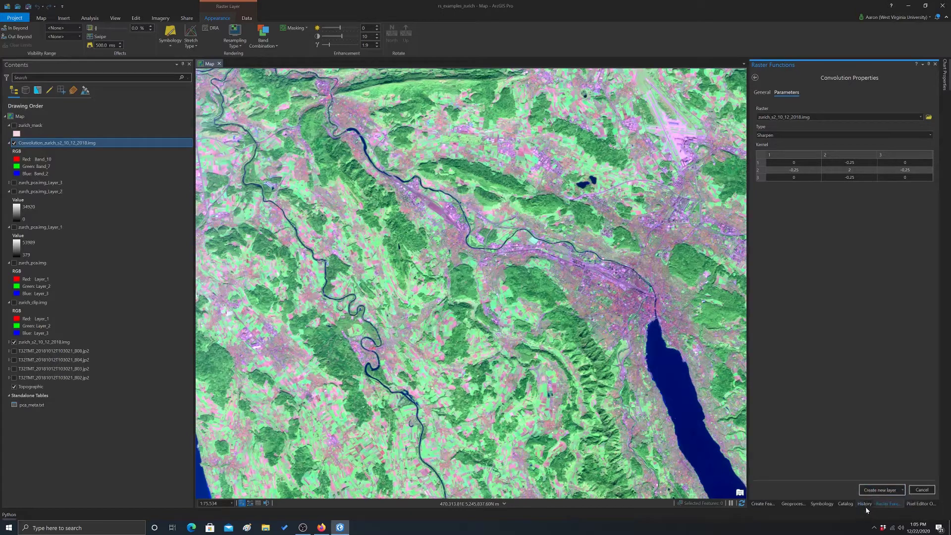
click(877, 493)
Create the sharpened layer and display it with S2 FC2 (bands 10, 7, 2).
click(875, 492)
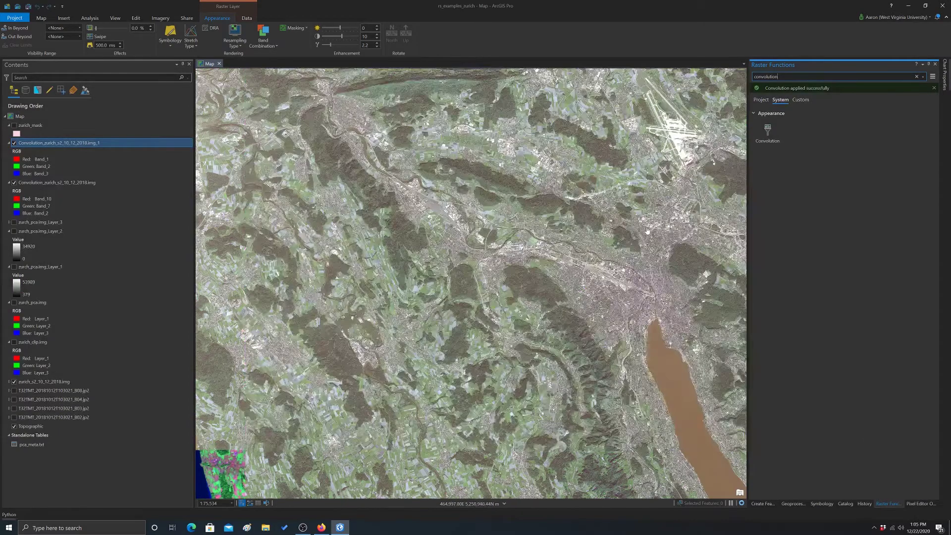
scroll(615, 317, up, 3)
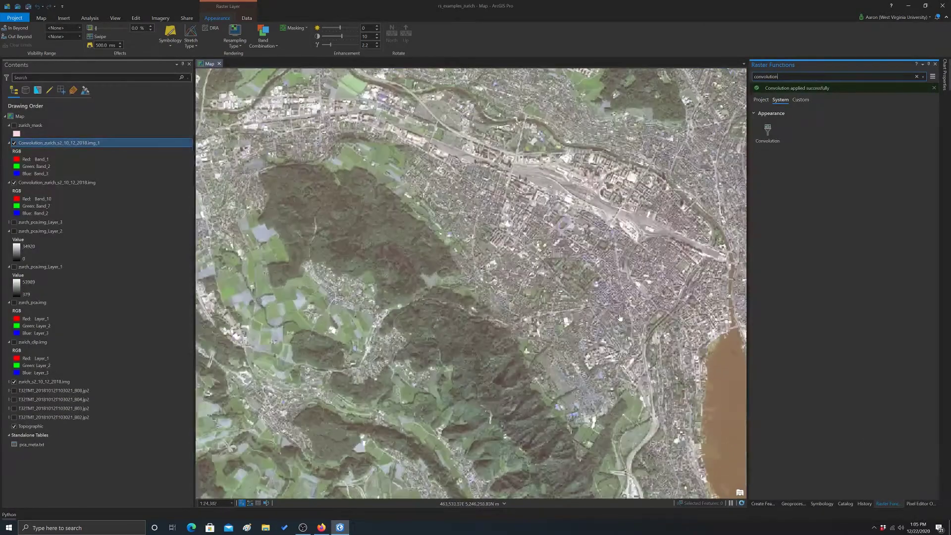
scroll(540, 280, down, 2)
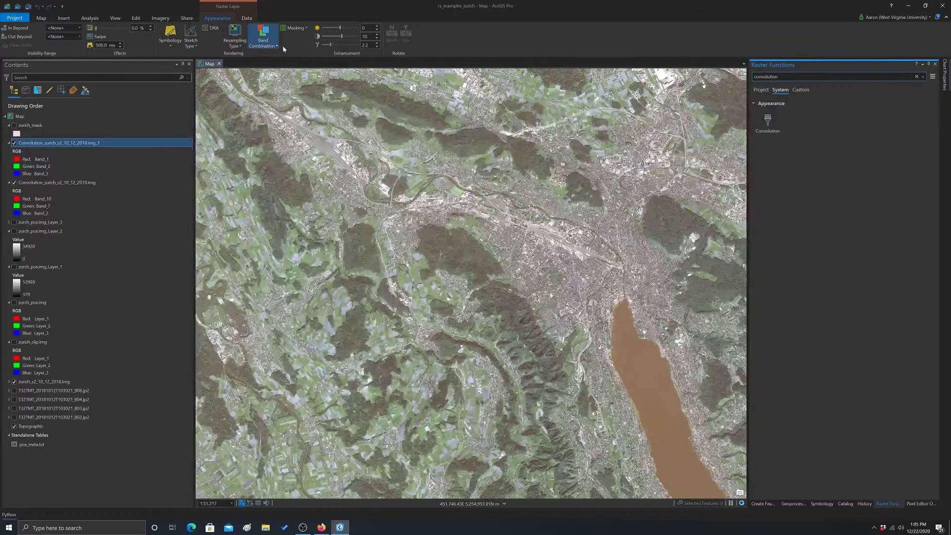
click(263, 42)
click(272, 136)
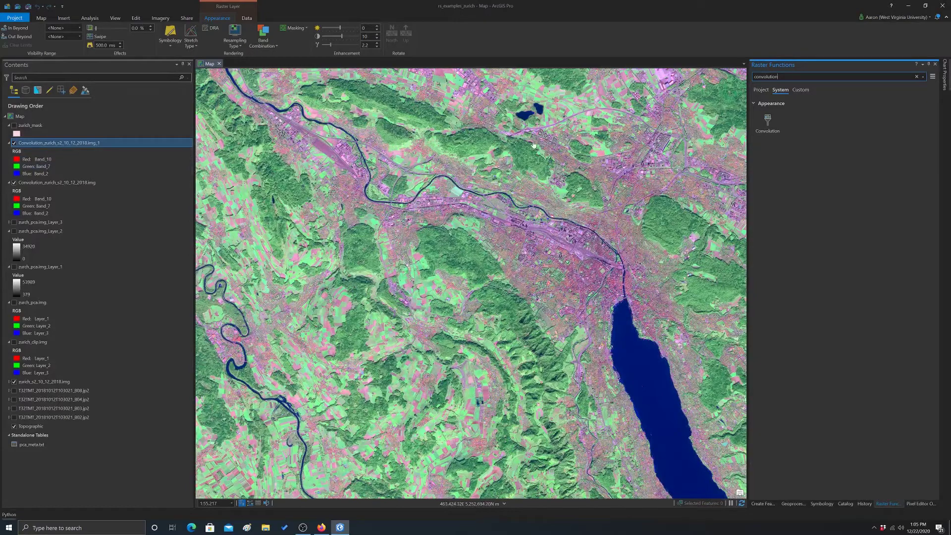
Toggle the sharpened layer off and on to compare it with the smoothed layer.
click(13, 143)
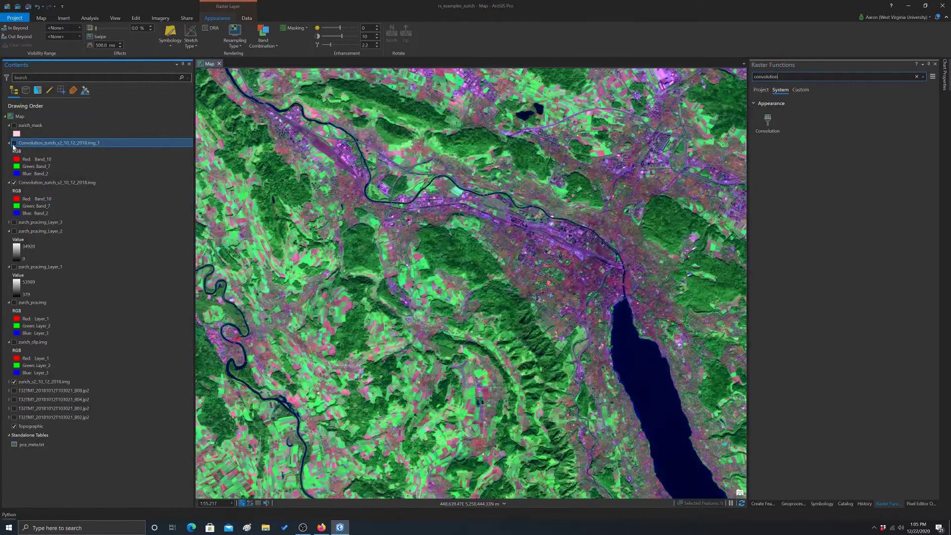
click(14, 144)
click(13, 144)
click(14, 144)
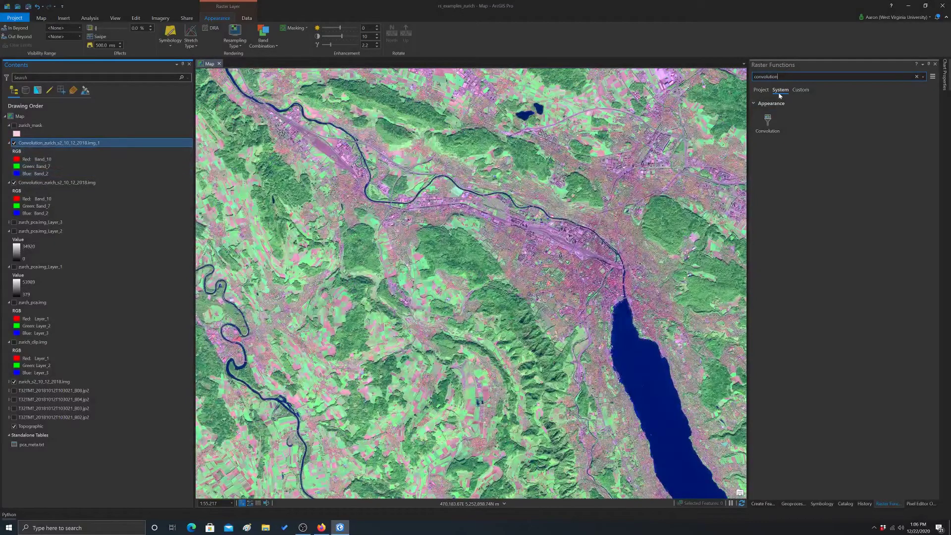
Reopen Convolution, set Type to User Defined with 3 rows, and select the centre kernel cell.
click(769, 124)
click(770, 129)
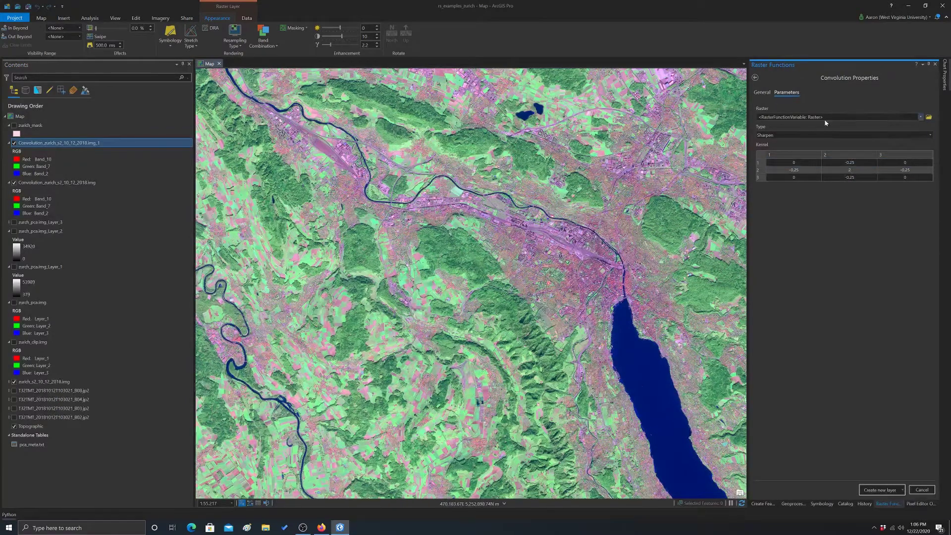
click(929, 136)
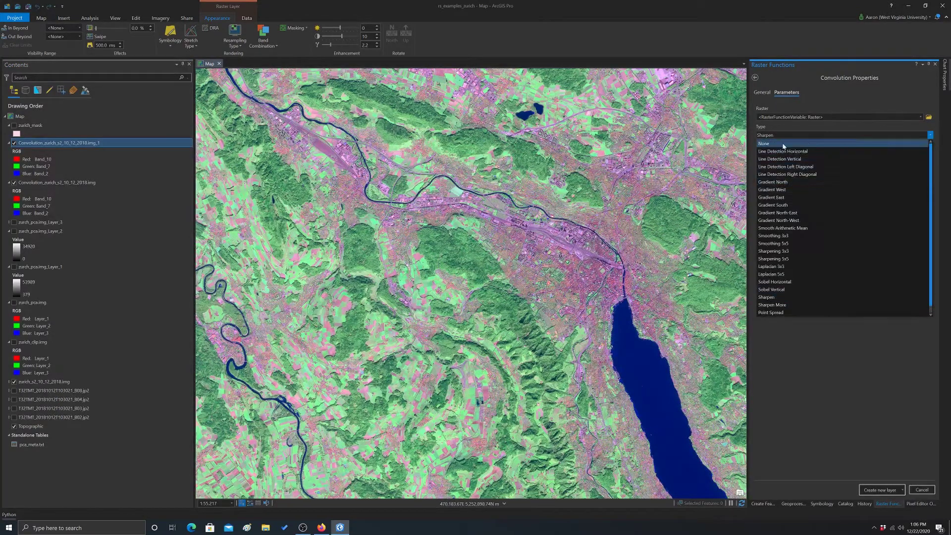
click(832, 312)
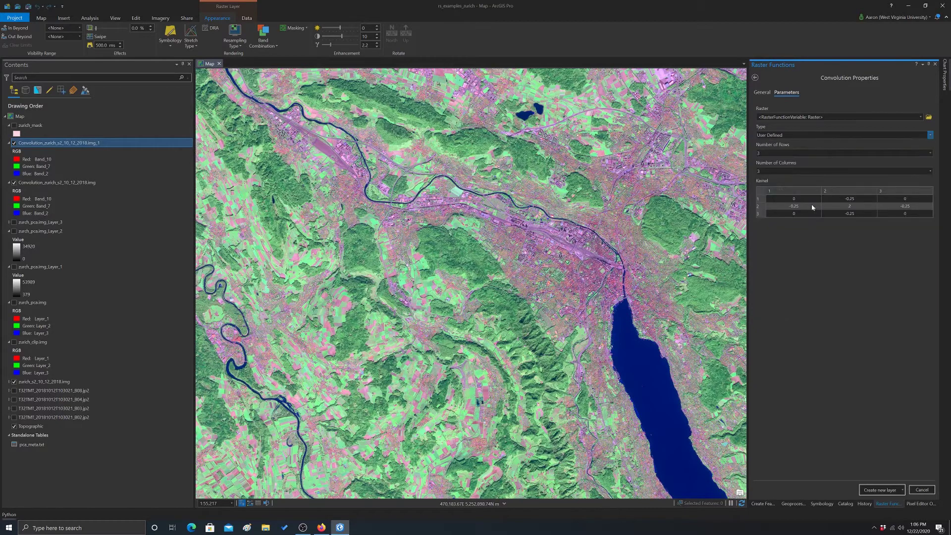
click(930, 153)
click(931, 154)
click(849, 206)
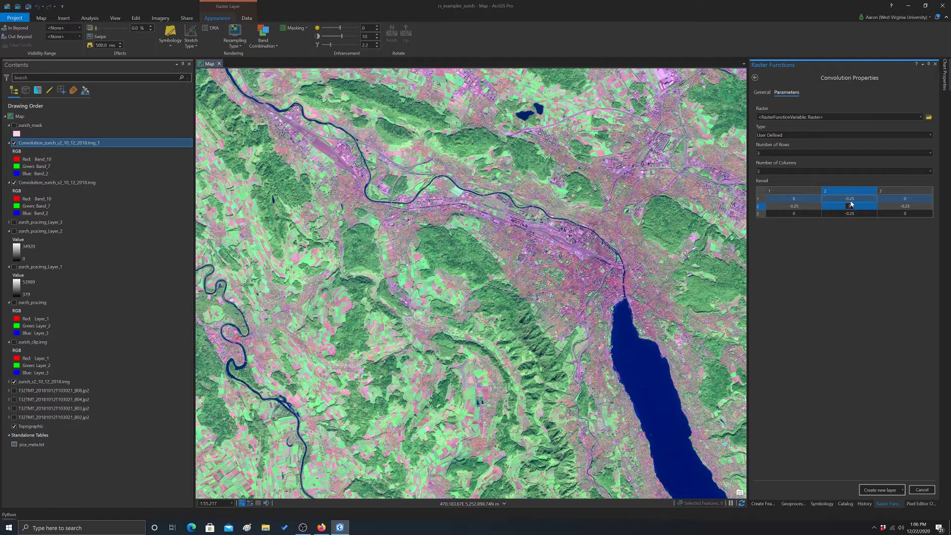
Set the top-row kernel cells and the middle row's left and right cells to -1.
click(807, 200)
click(805, 200)
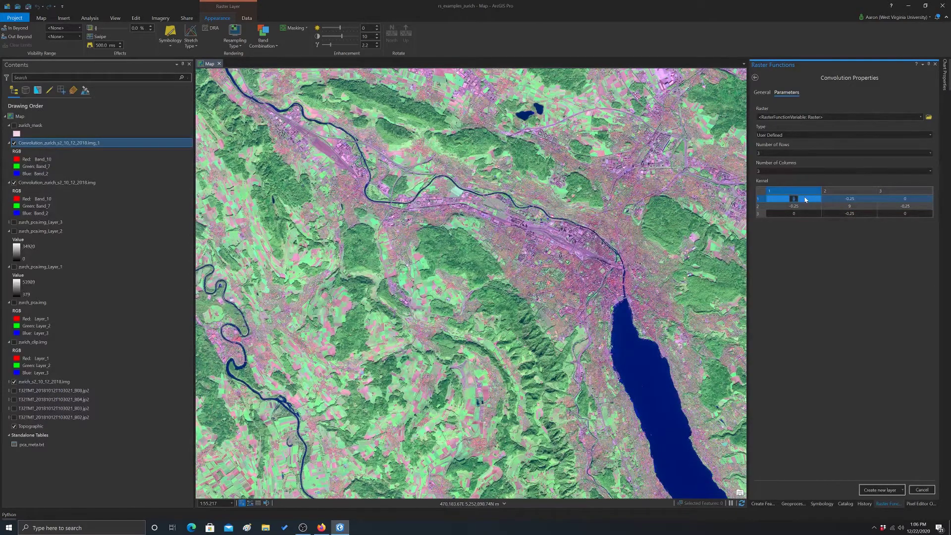
text(-1)
click(853, 200)
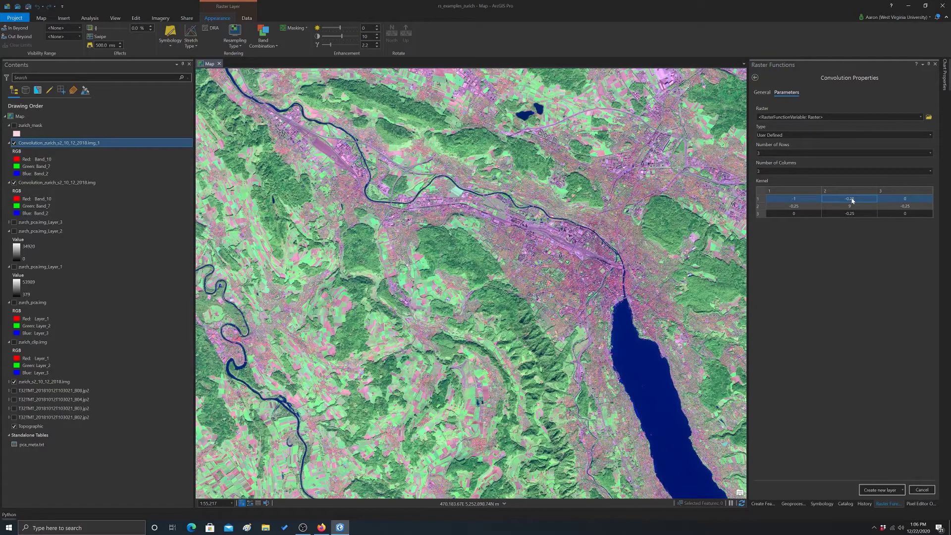
click(857, 198)
text(-)
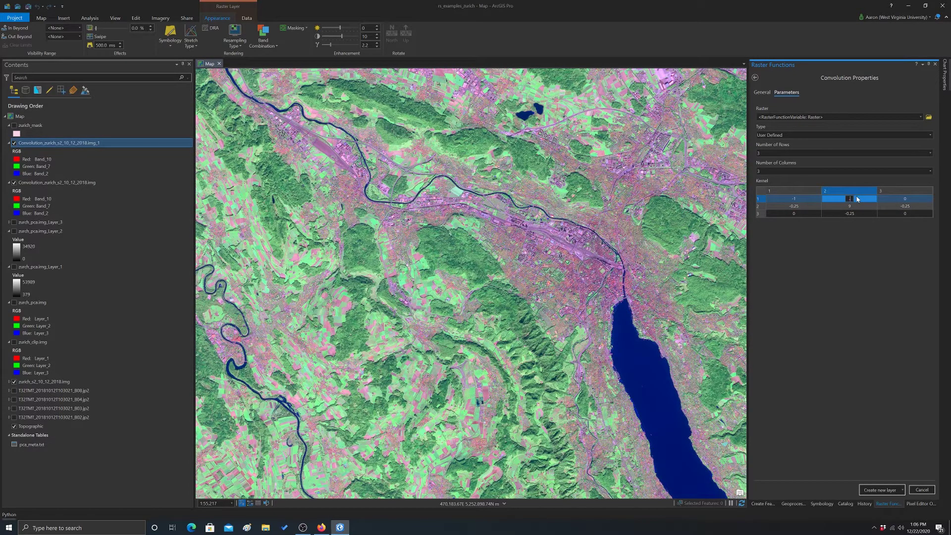
text(1)
click(895, 200)
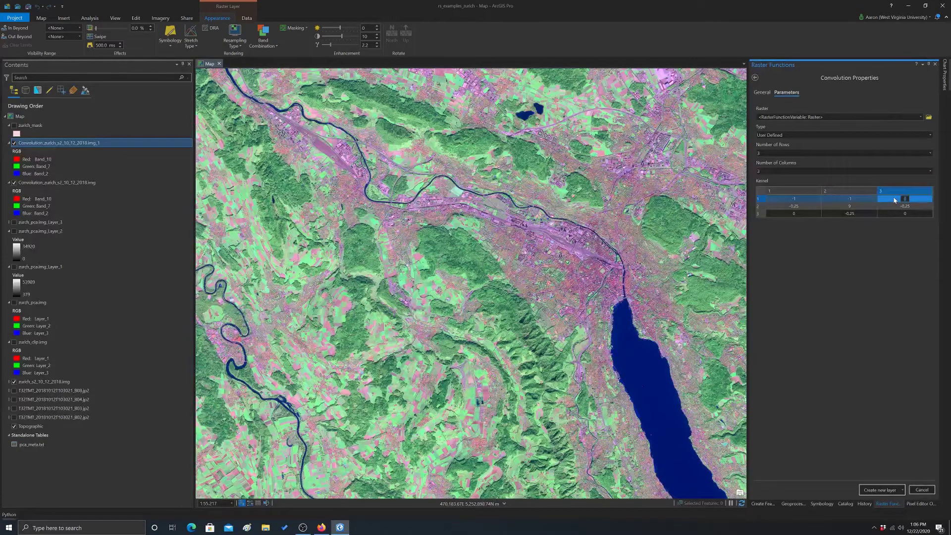
text(-1)
click(809, 210)
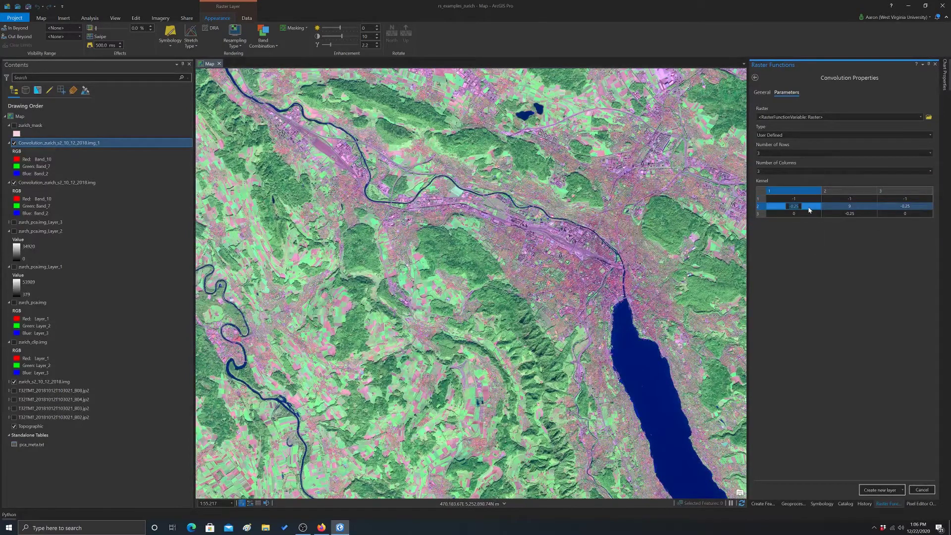
text(-1)
click(884, 209)
text(-1)
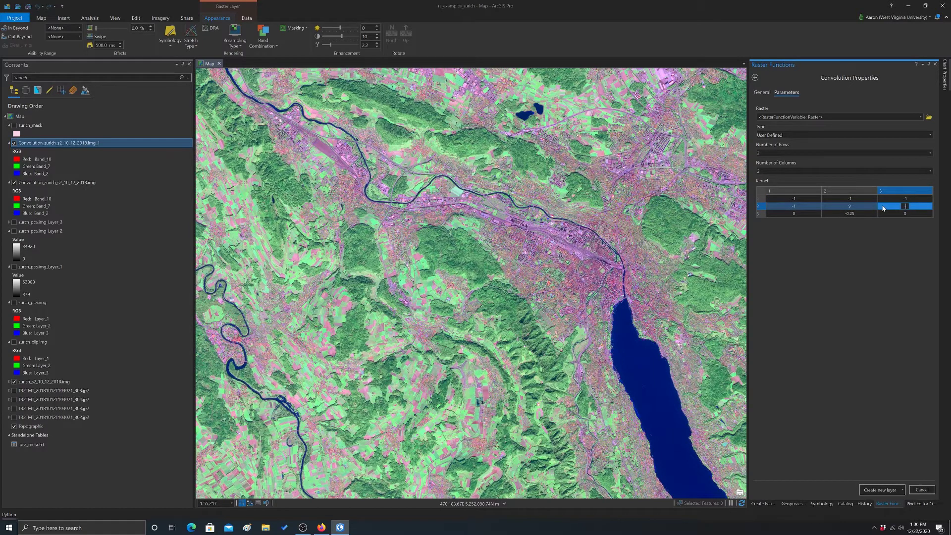
Put 8 in the kernel centre and -1 across the bottom row, committing the last value.
click(852, 207)
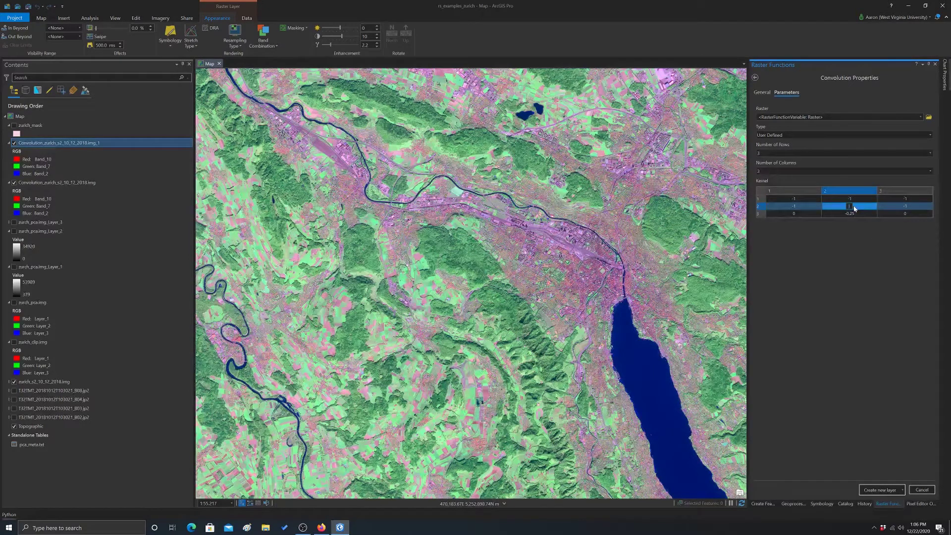
text(8)
click(802, 214)
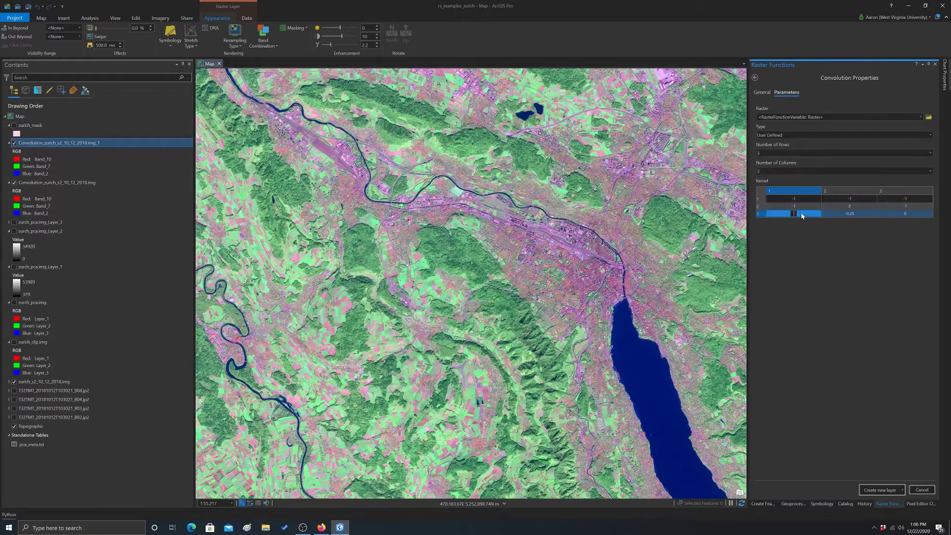
text(-1)
click(852, 215)
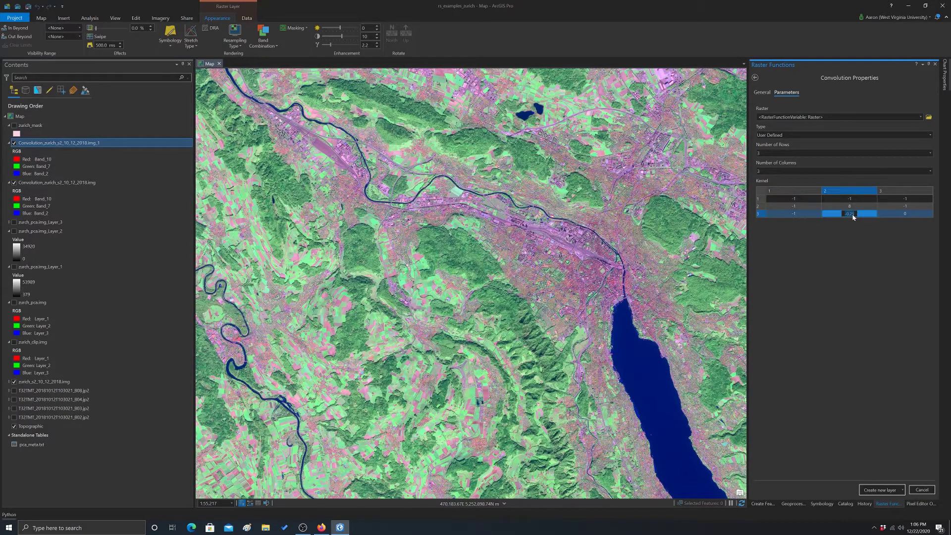
text(-1)
click(890, 215)
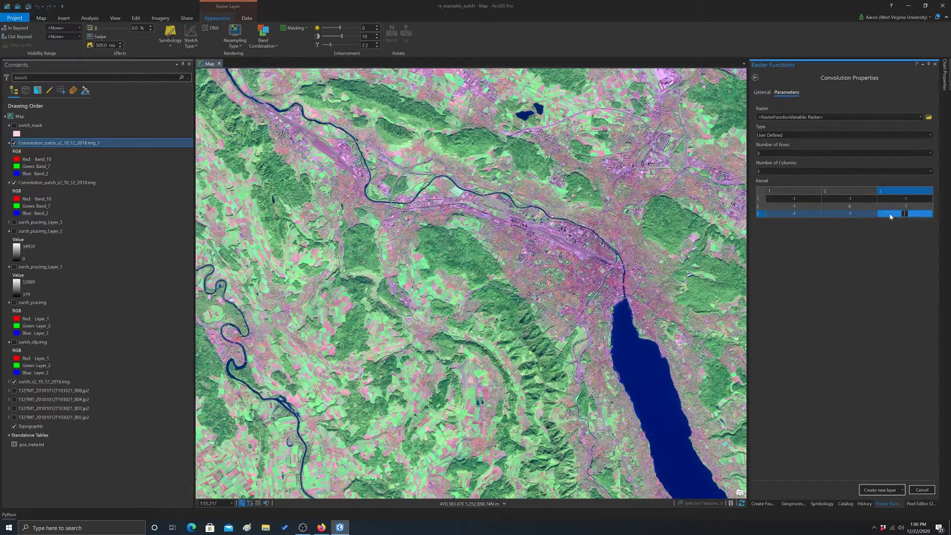
text(-1)
key(Return)
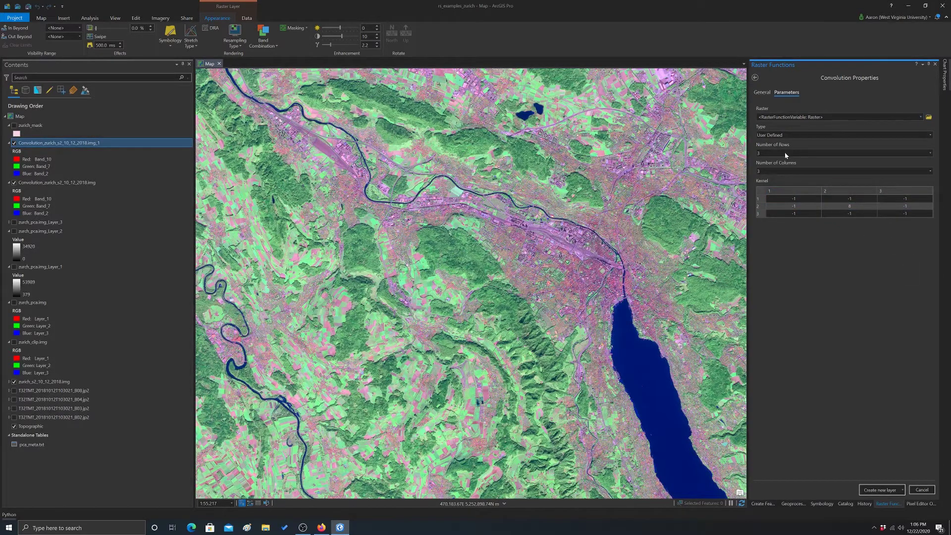
Choose zurich_s2_10_12_2018.img as the convolution's input raster, checking the General tab before returning.
click(920, 118)
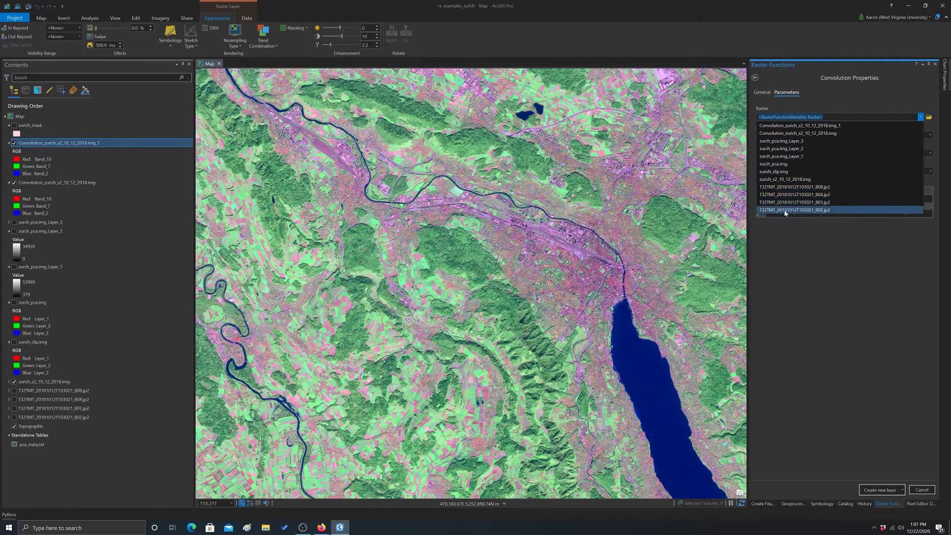
click(777, 179)
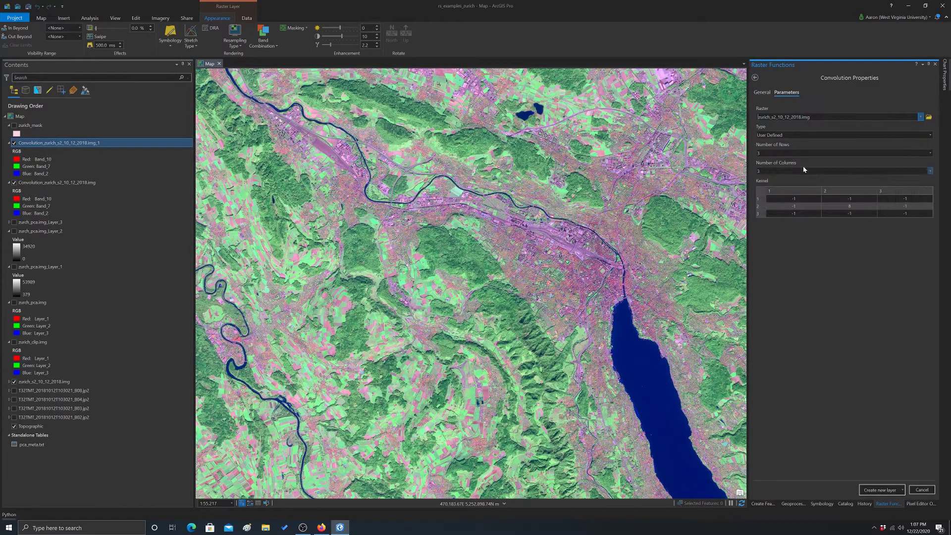
click(761, 92)
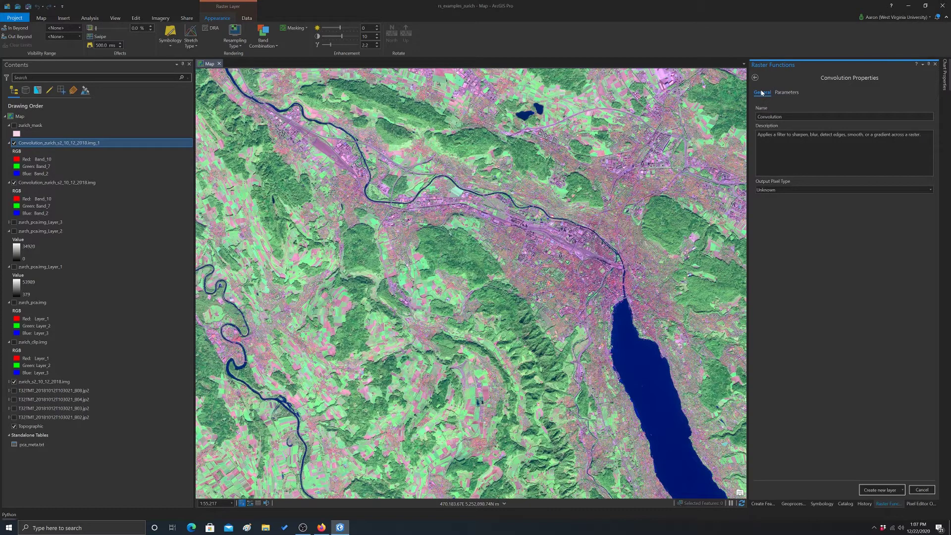
click(785, 92)
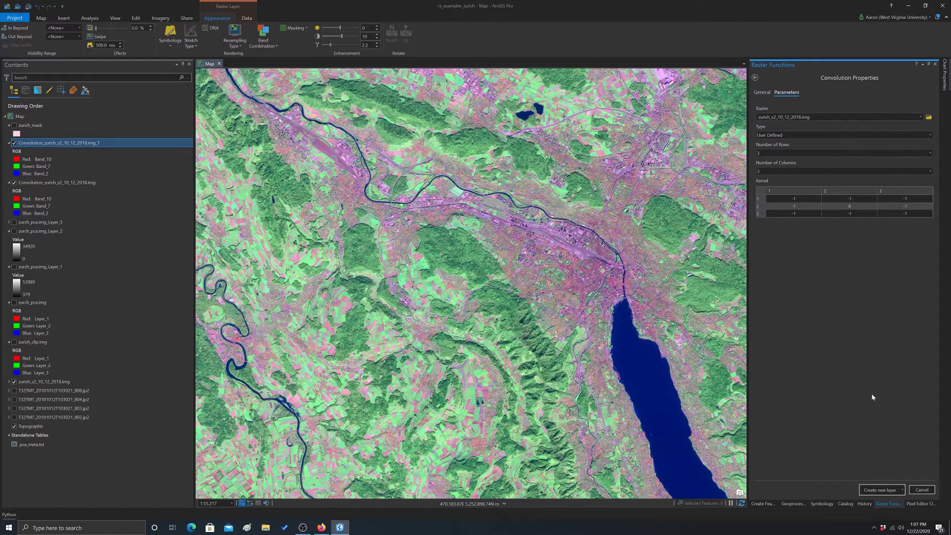
Create the edge-detect layer Convolution_zurich_s2_10_12_2018.img_1_2 and zoom and pan across the city to inspect its edges.
click(873, 490)
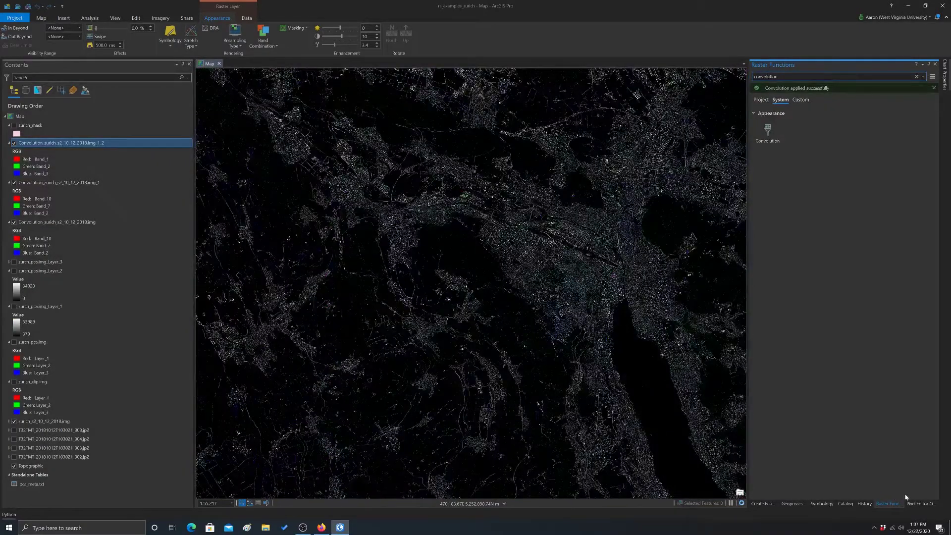
scroll(611, 256, up, 2)
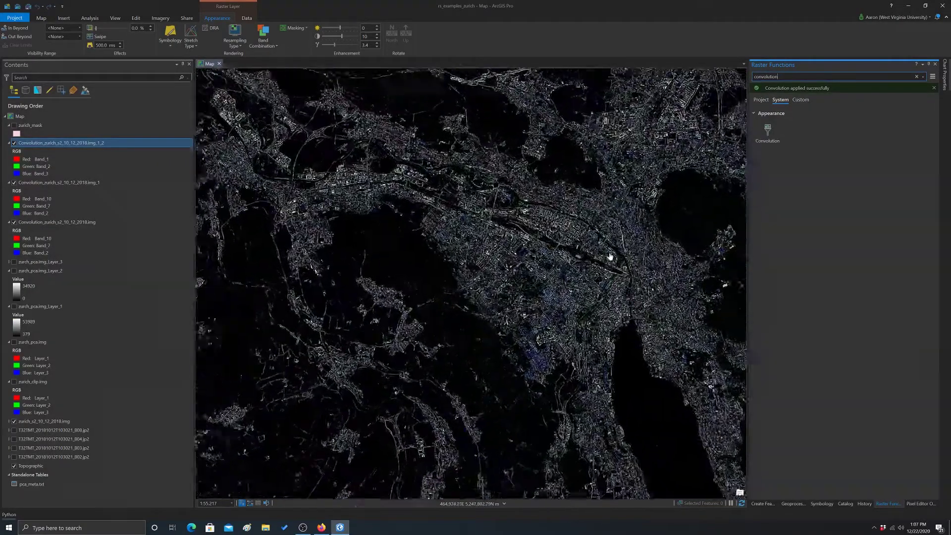
scroll(607, 277, up, 4)
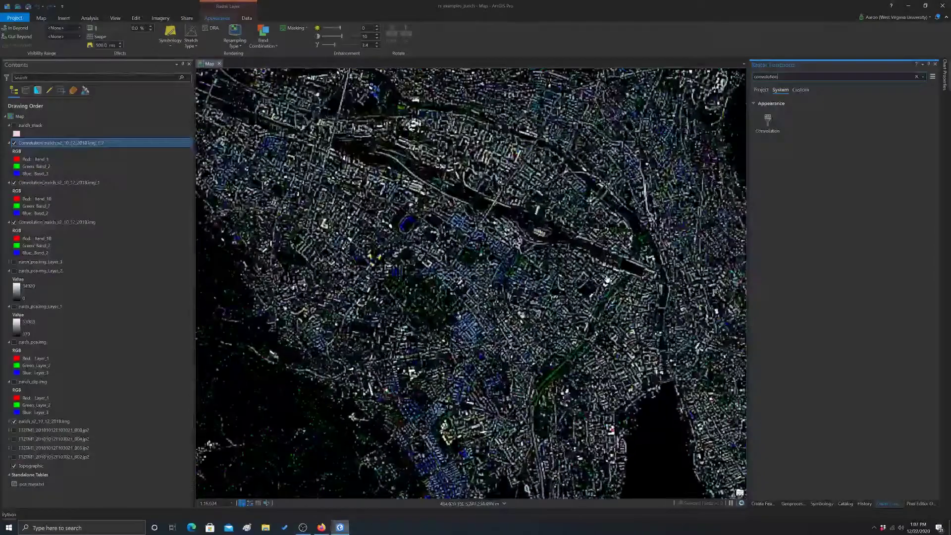
drag(505, 219, 556, 287)
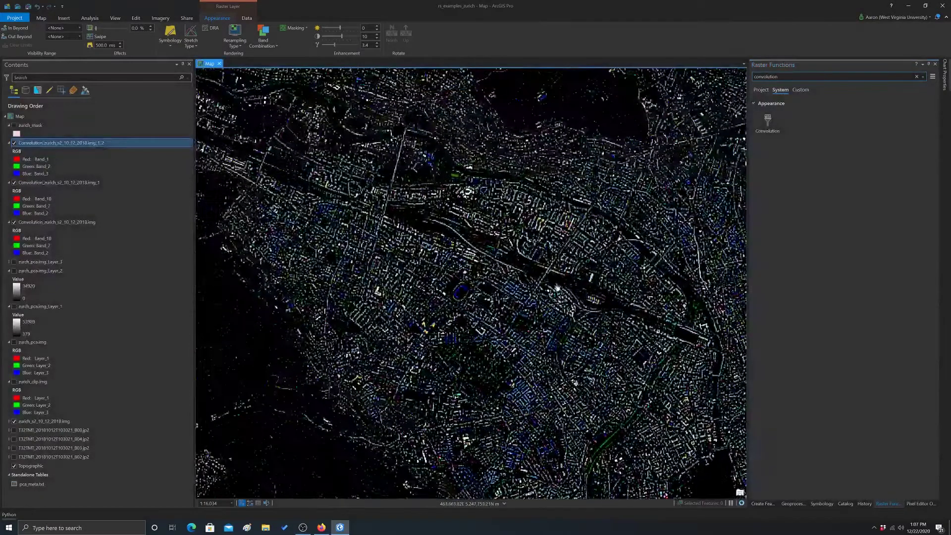
drag(477, 244, 537, 275)
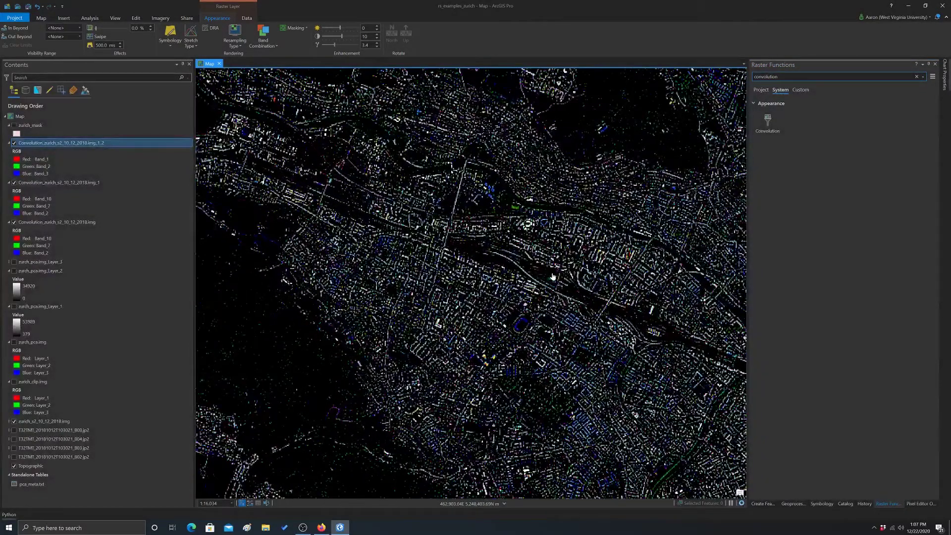
drag(516, 241, 623, 259)
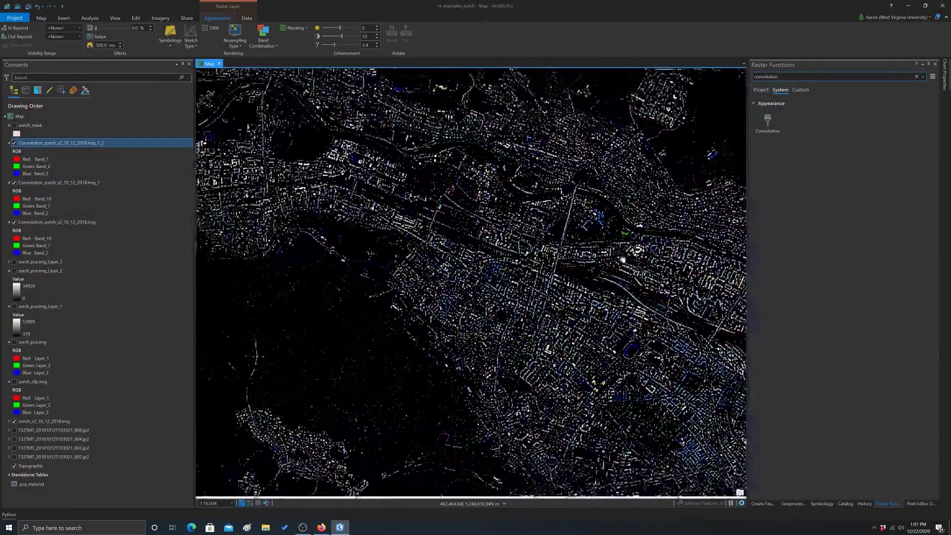
scroll(623, 259, down, 5)
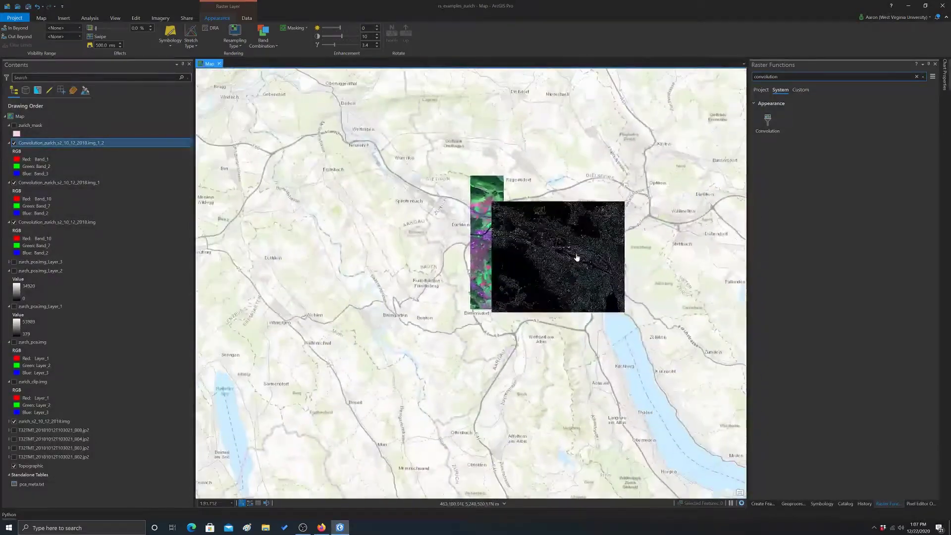
scroll(577, 257, up, 2)
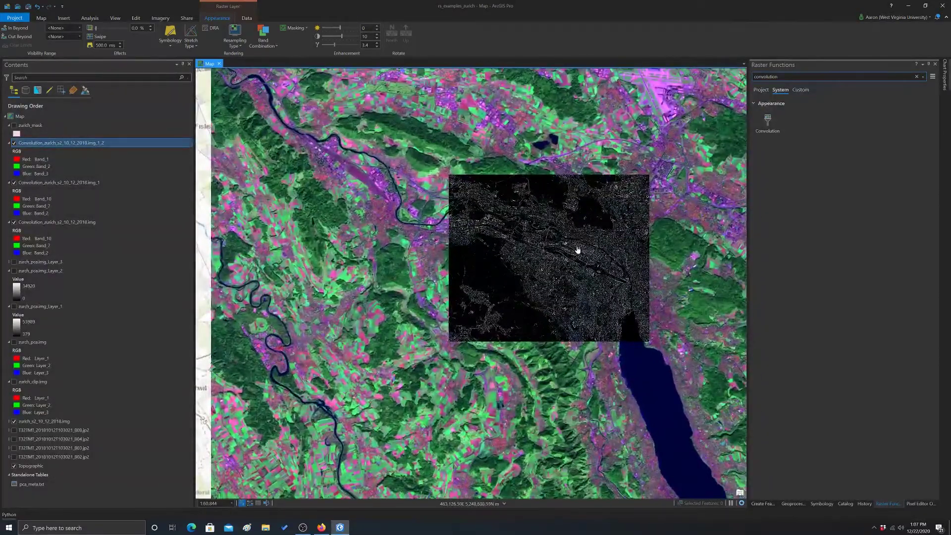